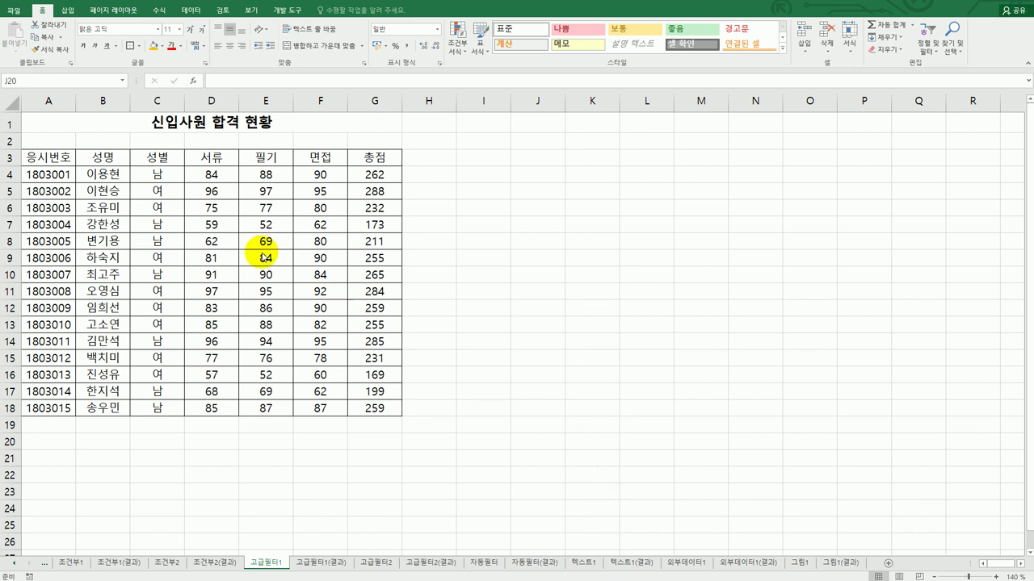
{"action": "left_click", "coordinate": [203, 127]}
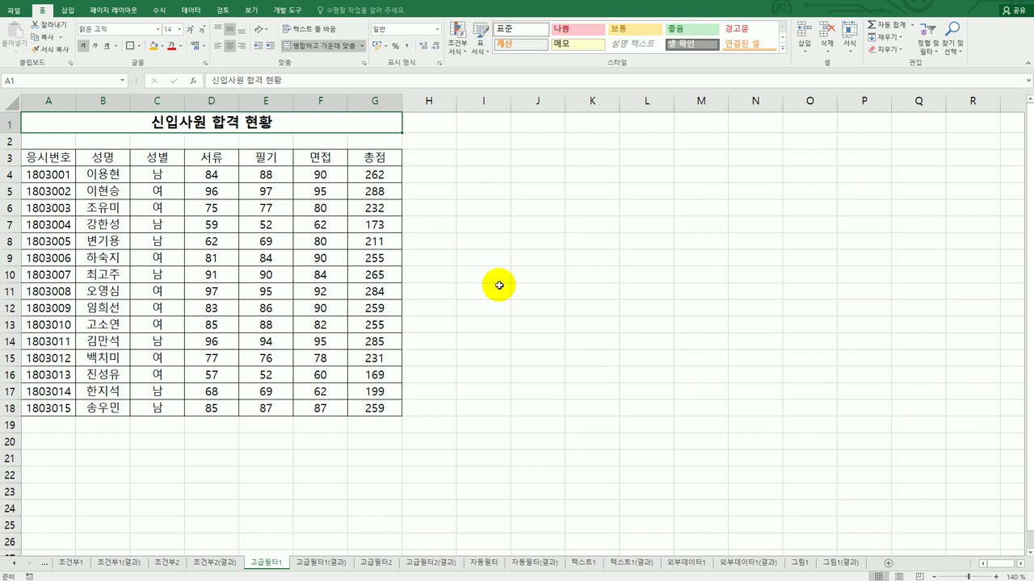
{"action": "left_click", "coordinate": [164, 158]}
{"action": "left_click", "coordinate": [161, 176]}
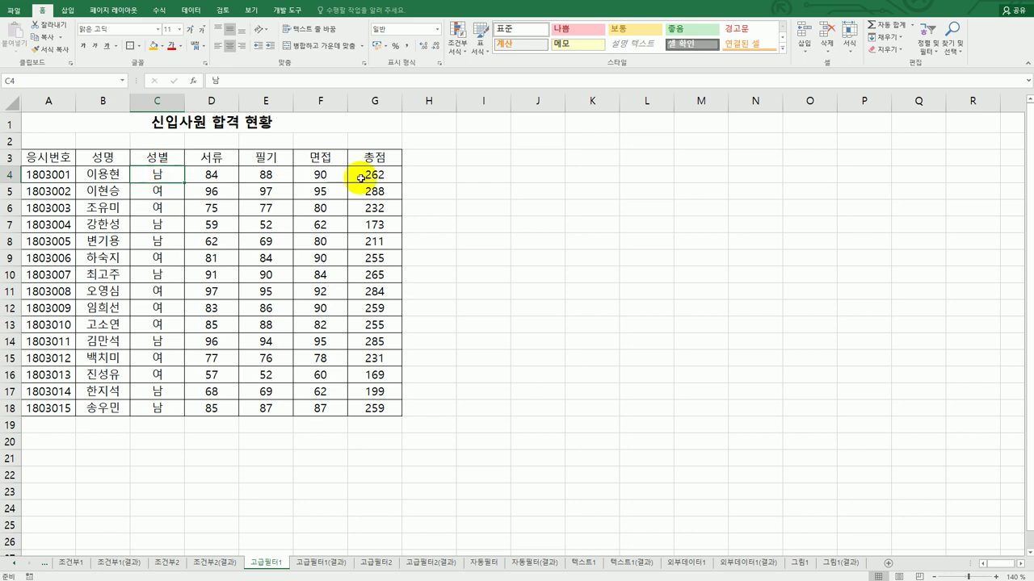
{"action": "left_click", "coordinate": [395, 160]}
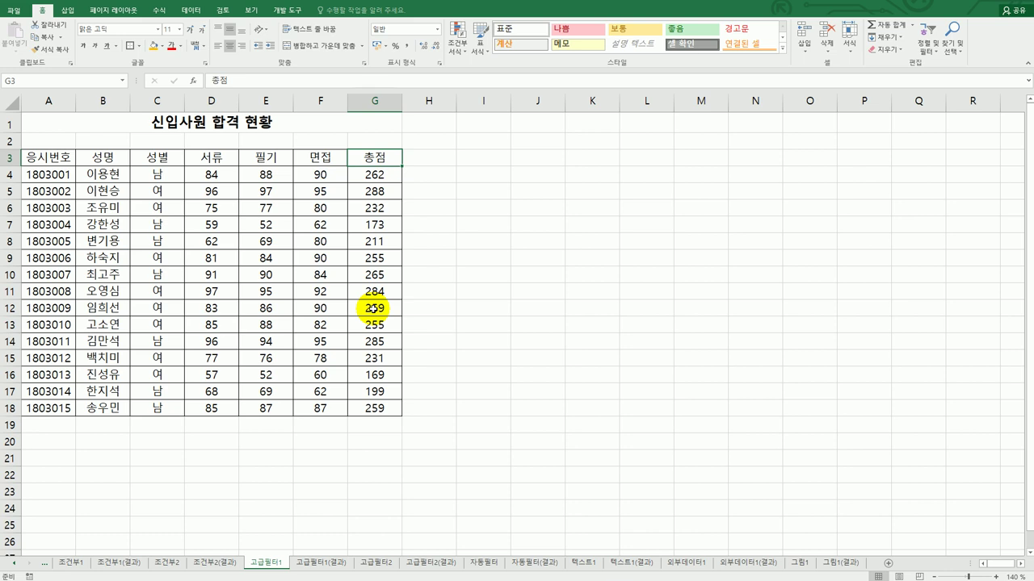
{"action": "left_click", "coordinate": [56, 446]}
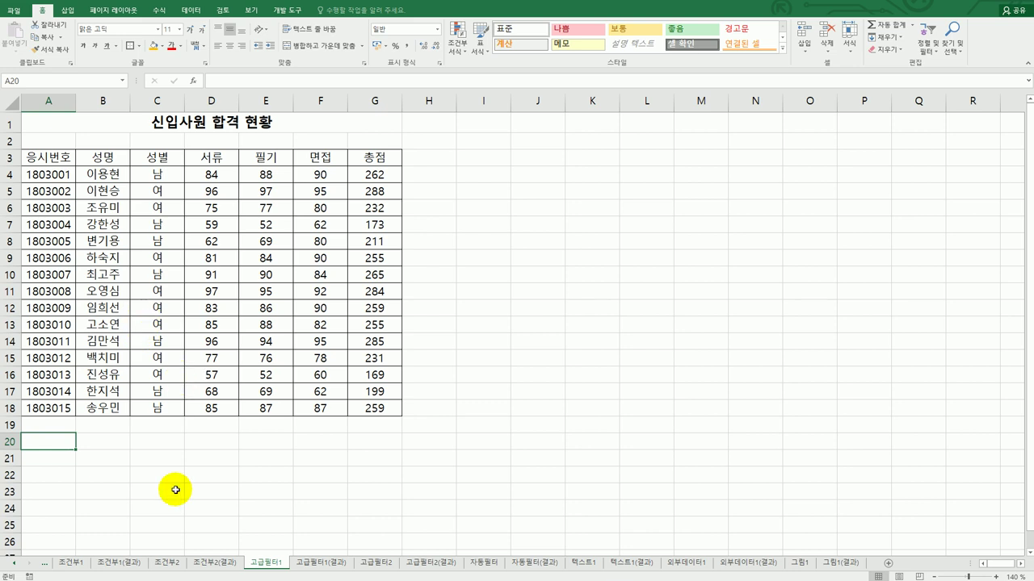
- Copy the 성별 header with its 남 value from C3:C4 to A20 as the first filter criterion
{"action": "left_click_drag", "start_coordinate": [156, 157], "coordinate": [159, 173]}
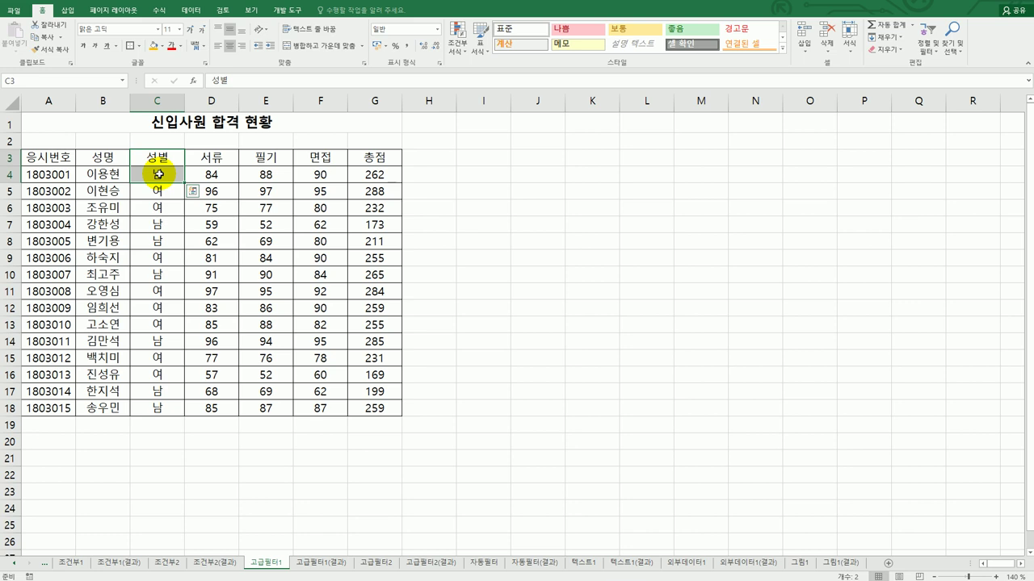
{"action": "key", "text": "ctrl+c"}
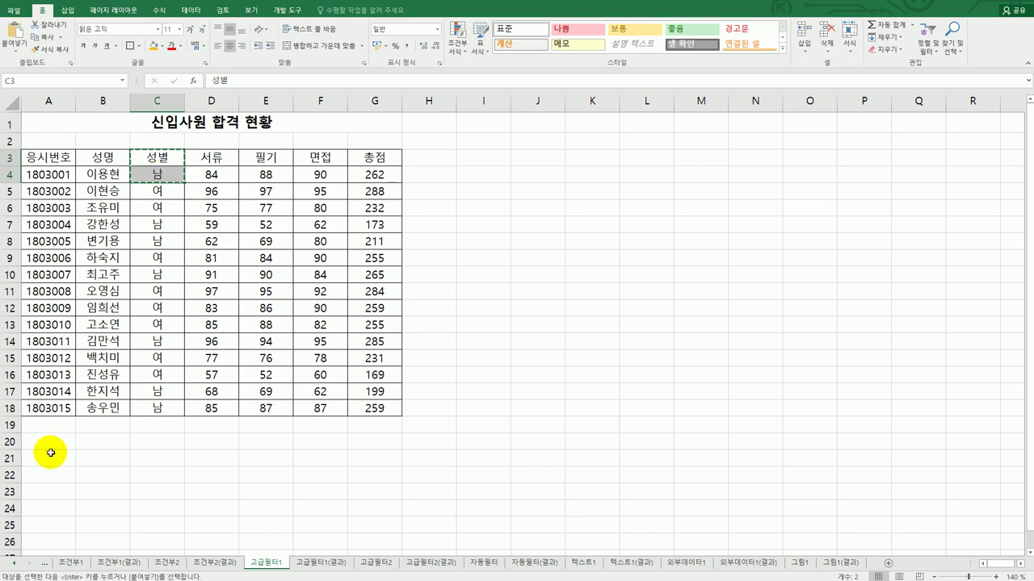
{"action": "left_click", "coordinate": [56, 453]}
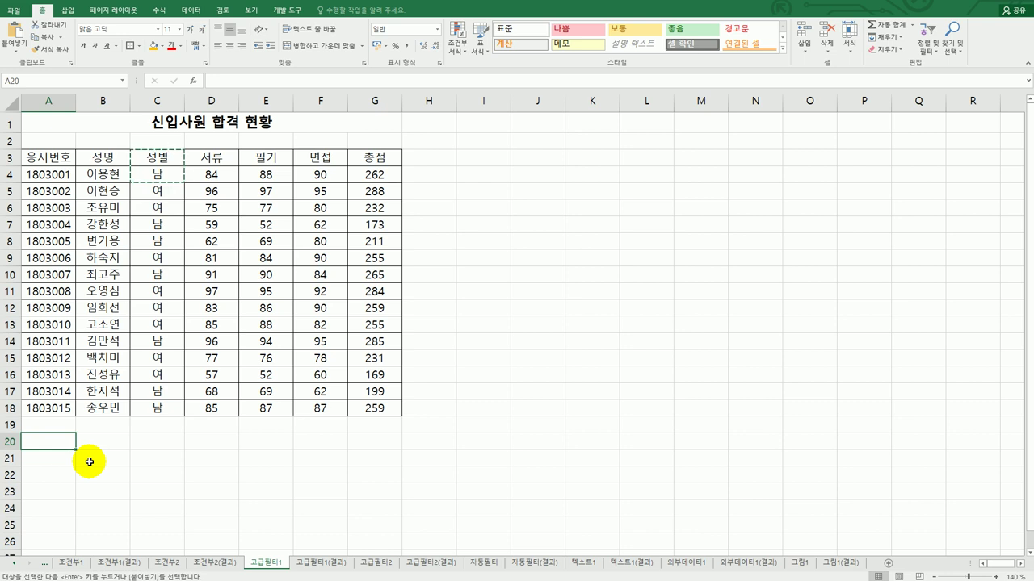
{"action": "key", "text": "ctrl+v"}
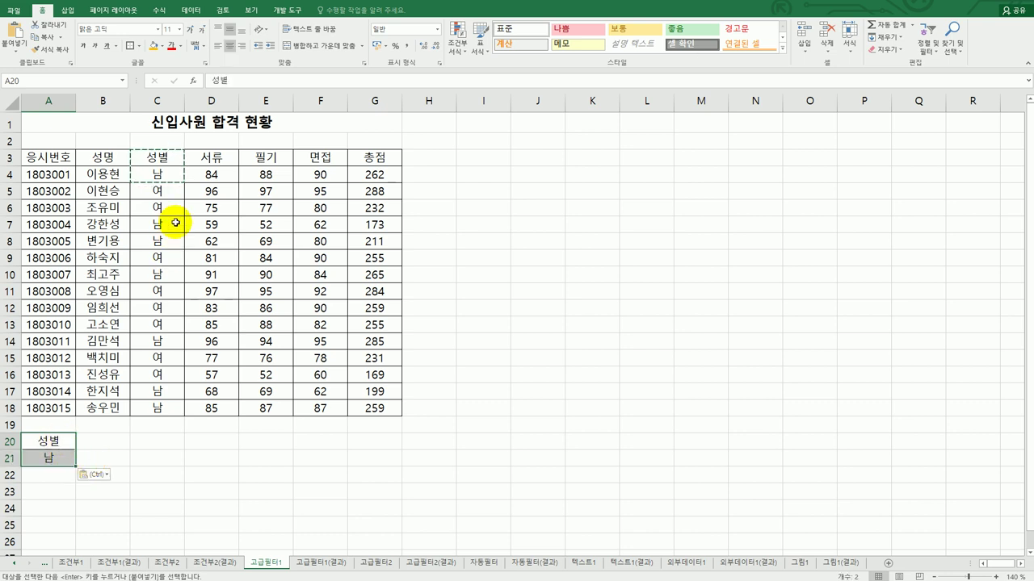
{"action": "left_click", "coordinate": [48, 440]}
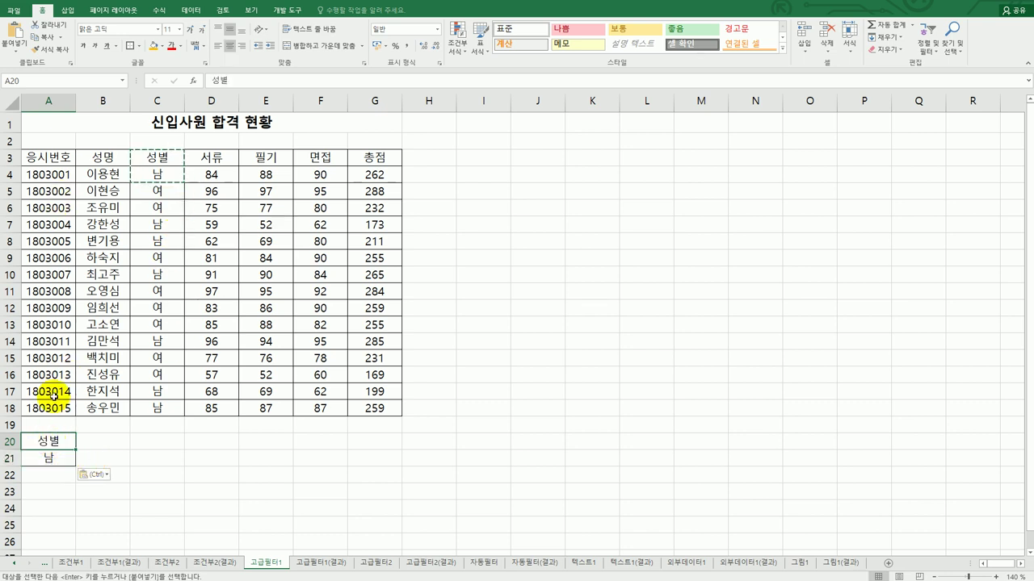
{"action": "left_click", "coordinate": [55, 464]}
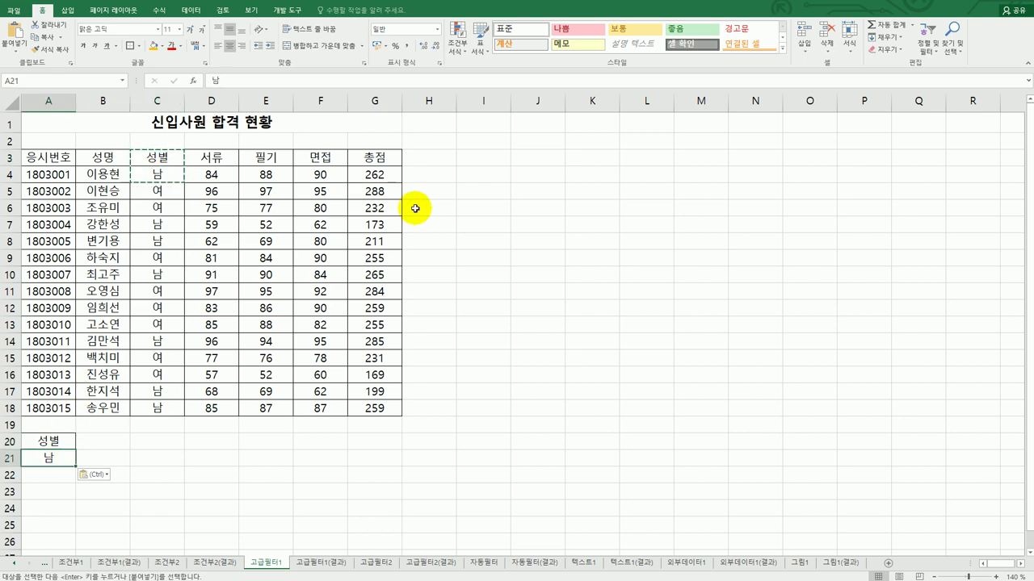
- Copy the 총점 header to B20 and enter the criterion >=250 in B21
{"action": "left_click", "coordinate": [389, 157]}
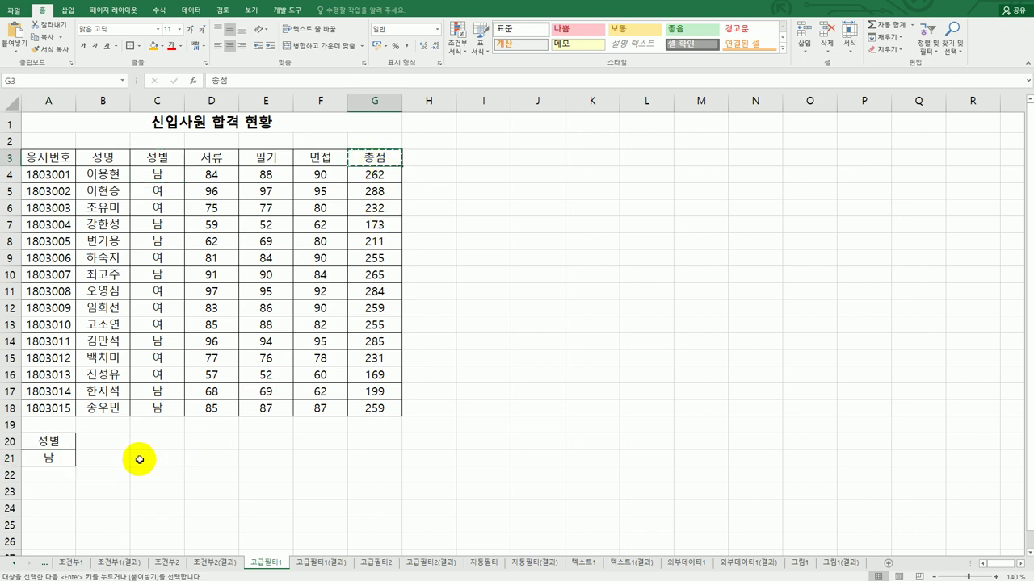
{"action": "key", "text": "ctrl+c"}
{"action": "left_click", "coordinate": [114, 445]}
{"action": "key", "text": "ctrl+v"}
{"action": "left_click", "coordinate": [110, 459]}
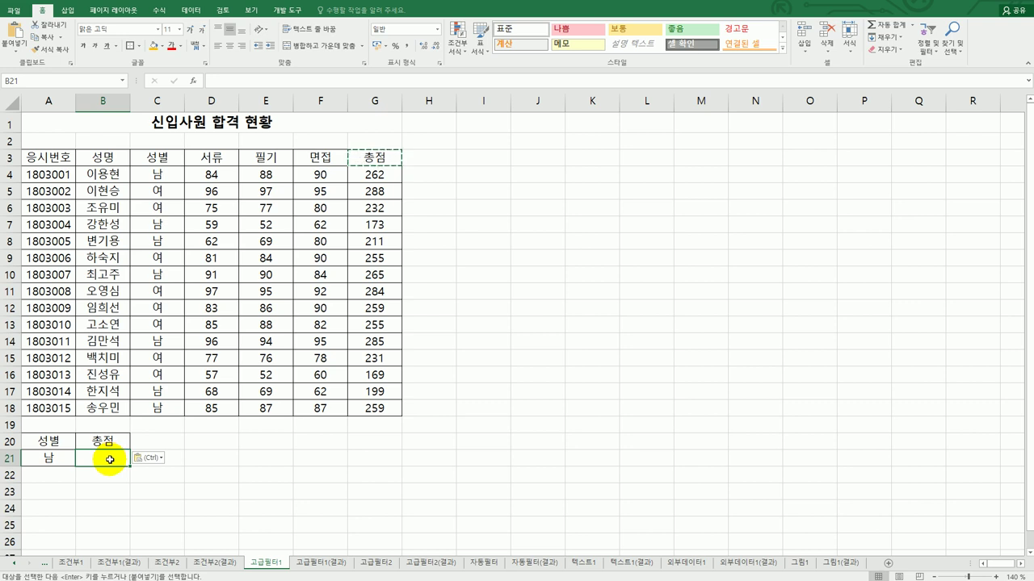
{"action": "type", "text": ">=250"}
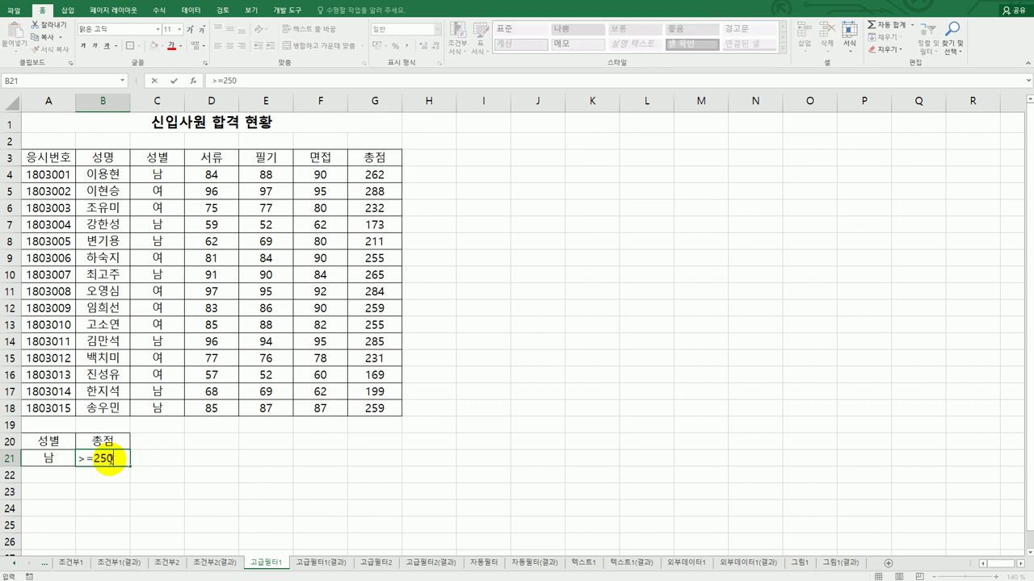
{"action": "key", "text": "Return"}
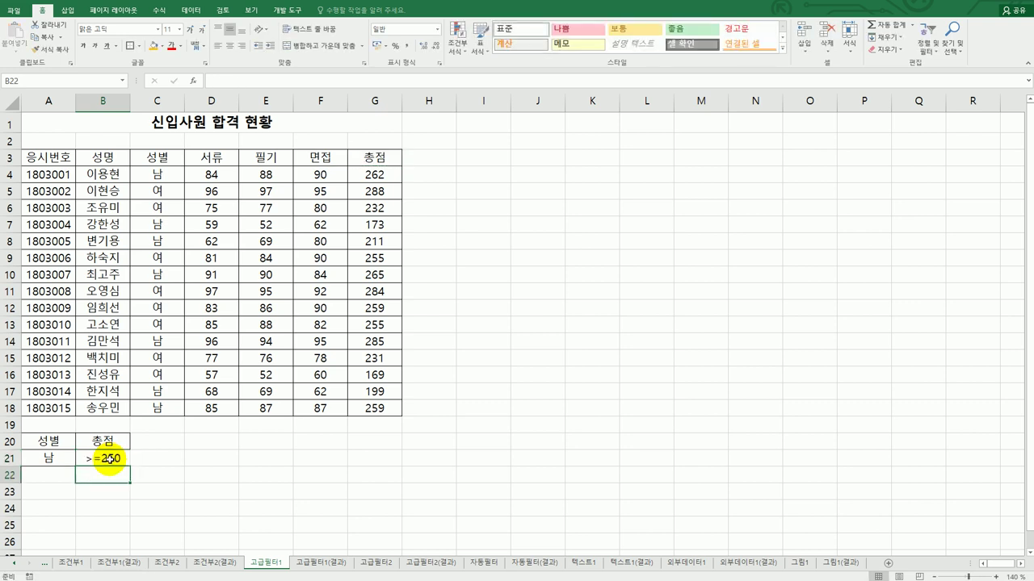
- Start an operator reference in K13:L14, listing 이상 with >= and 초과 with >
{"action": "left_click", "coordinate": [597, 324]}
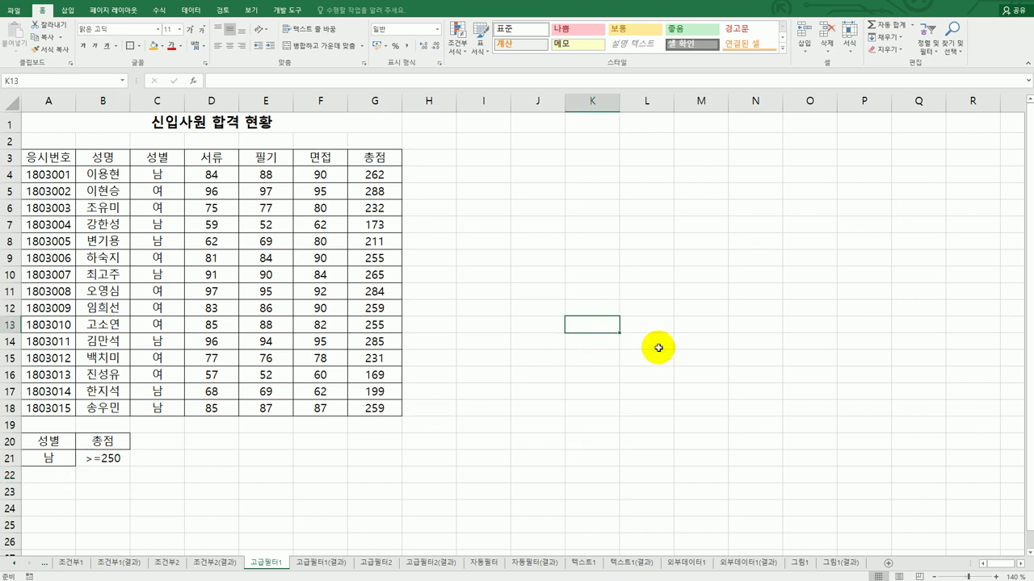
{"action": "type", "text": "dl이사"}
{"action": "key", "text": "Tab"}
{"action": "type", "text": ">="}
{"action": "key", "text": "Return"}
{"action": "type", "text": "초과"}
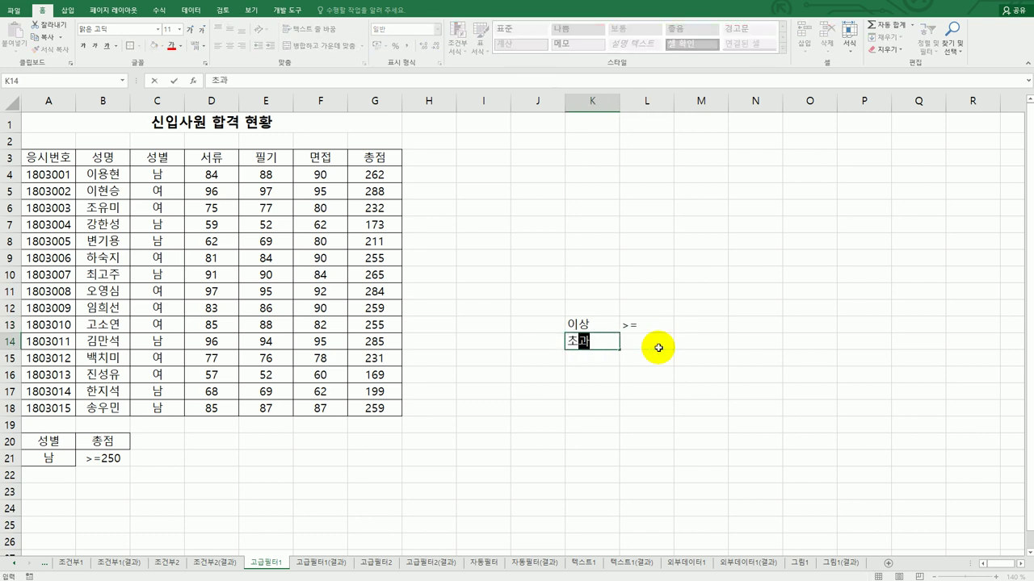
{"action": "key", "text": "Tab"}
{"action": "type", "text": ">"}
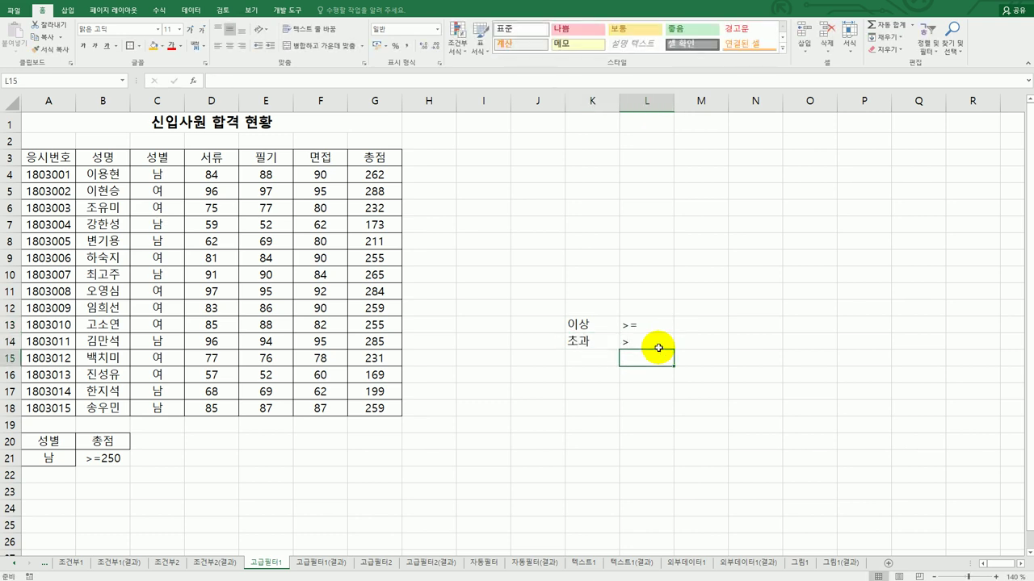
{"action": "key", "text": "Return"}
- Add 이하 with <= and 미만 with < to the operator reference in K15:L16
{"action": "type", "text": "이하"}
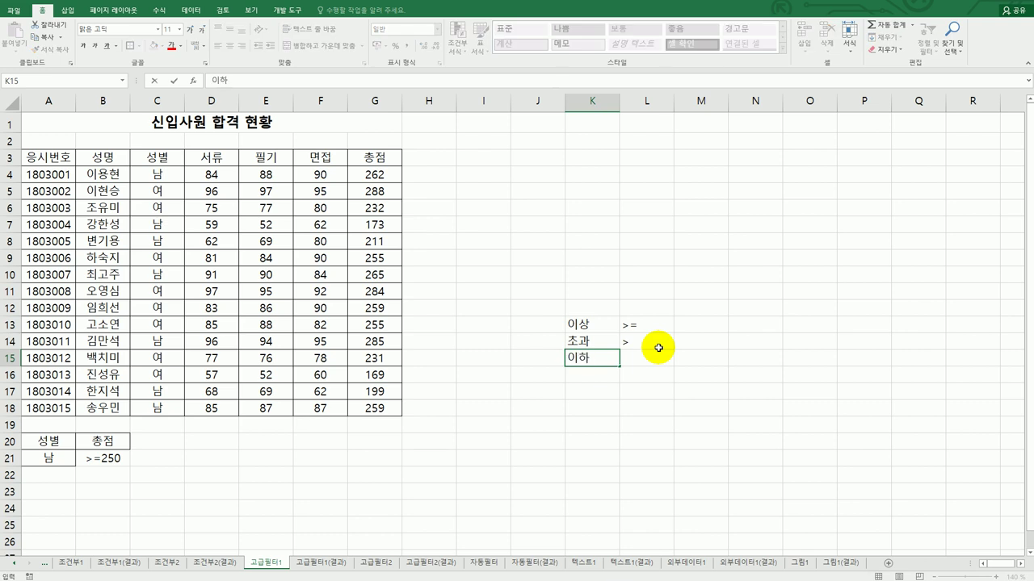
{"action": "key", "text": "Tab"}
{"action": "type", "text": "<"}
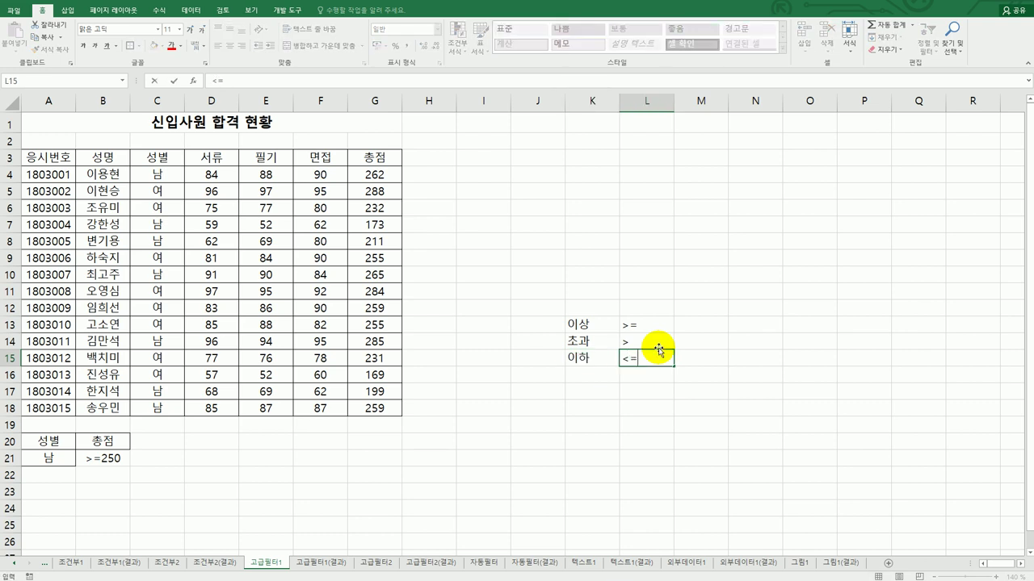
{"action": "key", "text": "Return"}
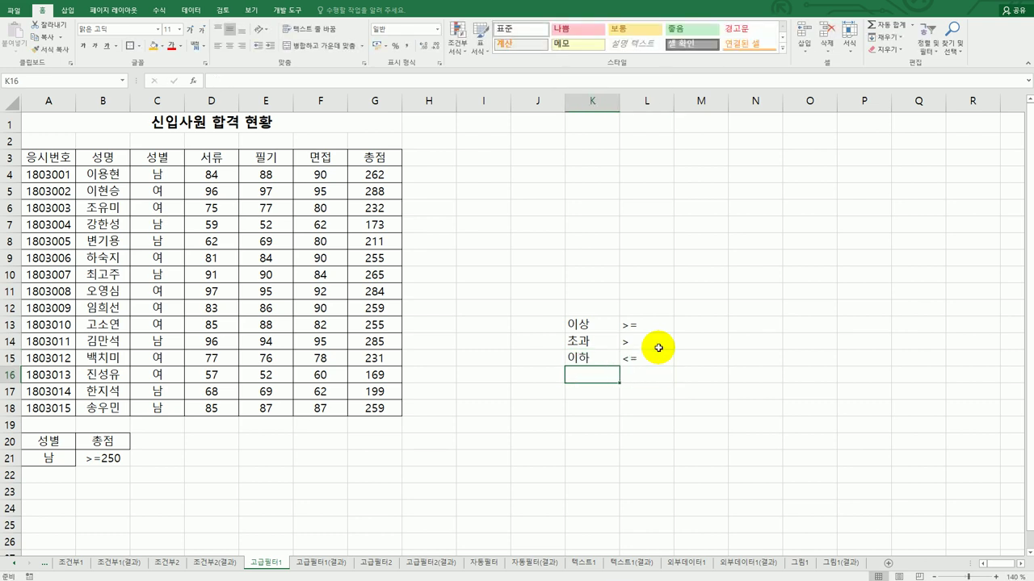
{"action": "type", "text": "ㅁ"}
{"action": "type", "text": "만"}
{"action": "key", "text": "Tab"}
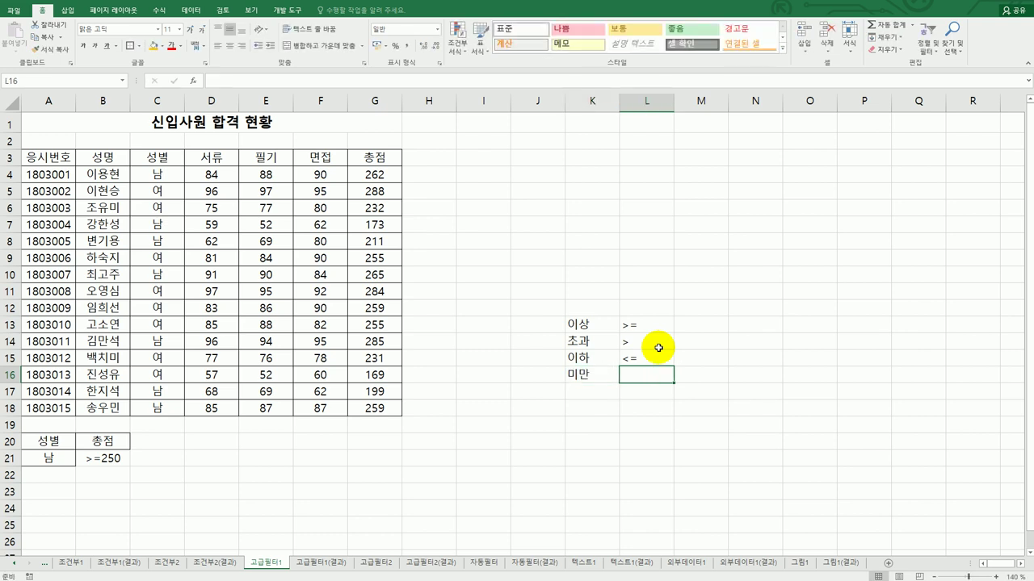
{"action": "type", "text": "<"}
{"action": "key", "text": "Down"}
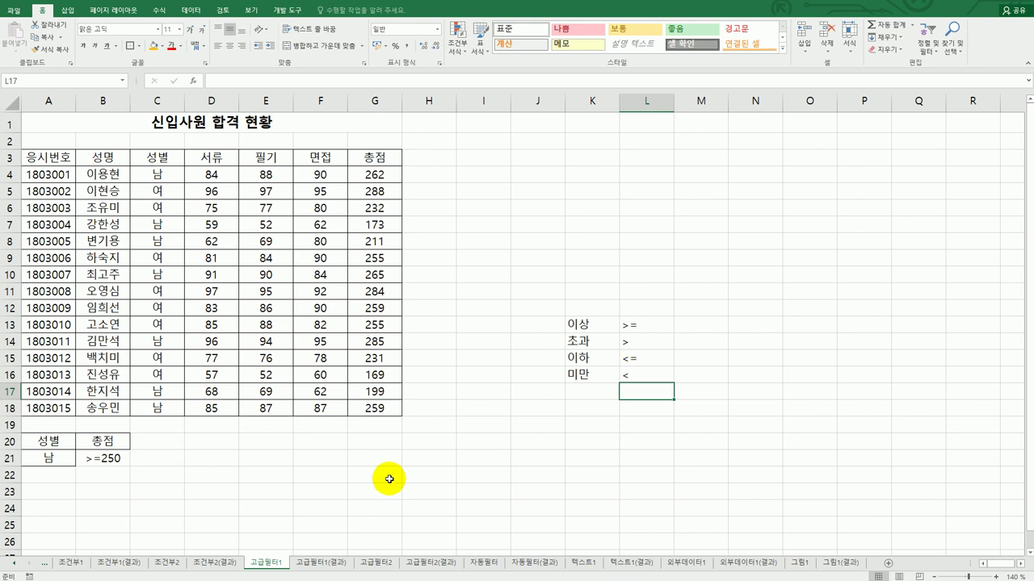
- Copy the criteria block A20:B21 to D20 and shift the copy's >=250 condition down one row
{"action": "left_click_drag", "start_coordinate": [60, 458], "coordinate": [88, 457]}
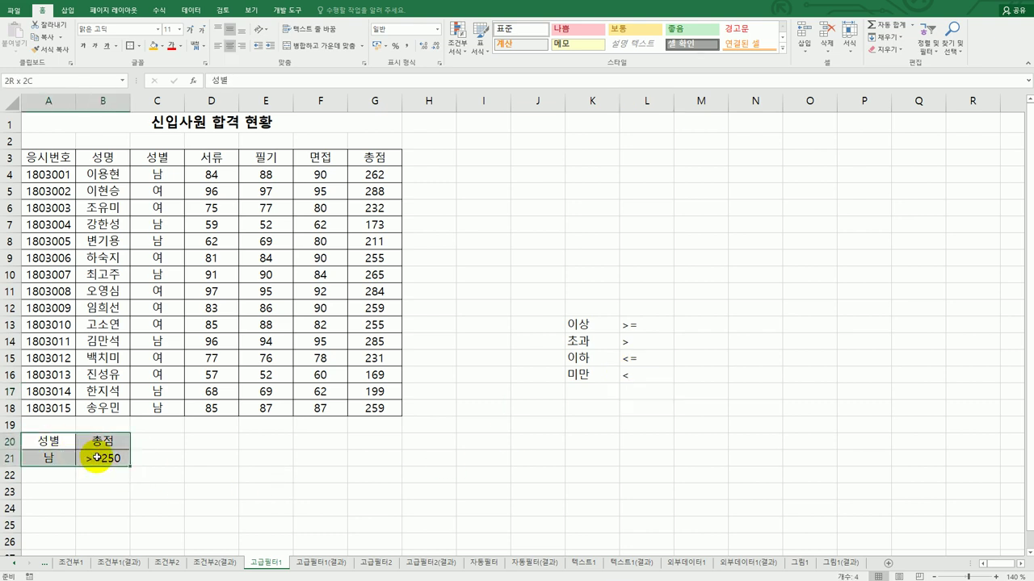
{"action": "key", "text": "ctrl+c"}
{"action": "left_click", "coordinate": [216, 443]}
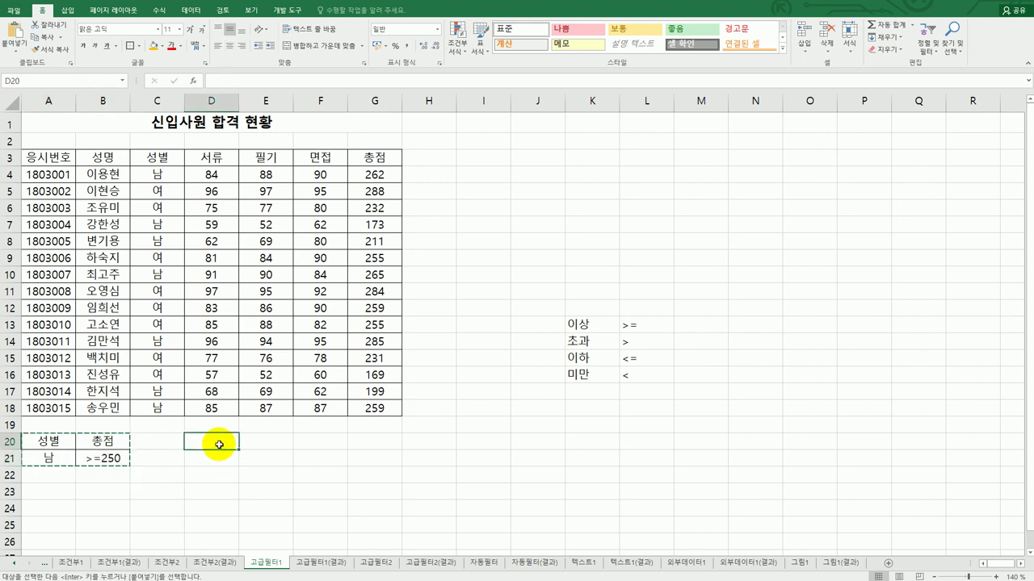
{"action": "key", "text": "ctrl+v"}
{"action": "left_click", "coordinate": [224, 461]}
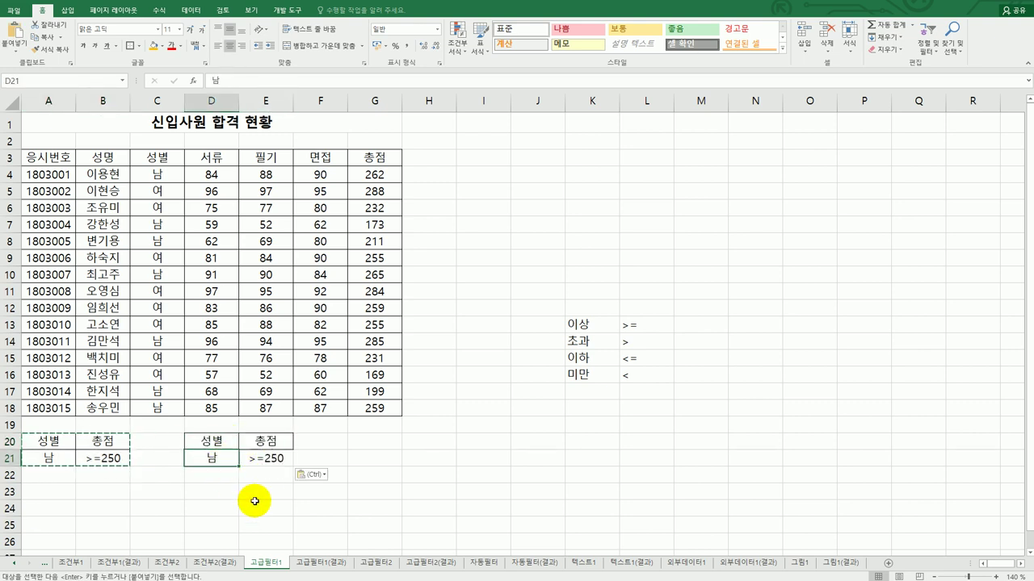
{"action": "left_click", "coordinate": [268, 460]}
{"action": "left_click_drag", "start_coordinate": [266, 469], "coordinate": [267, 482]}
- Move the copied criteria block to N13:O15 and label it or조건 in N12
{"action": "left_click_drag", "start_coordinate": [219, 440], "coordinate": [825, 343]}
{"action": "left_click", "coordinate": [759, 308]}
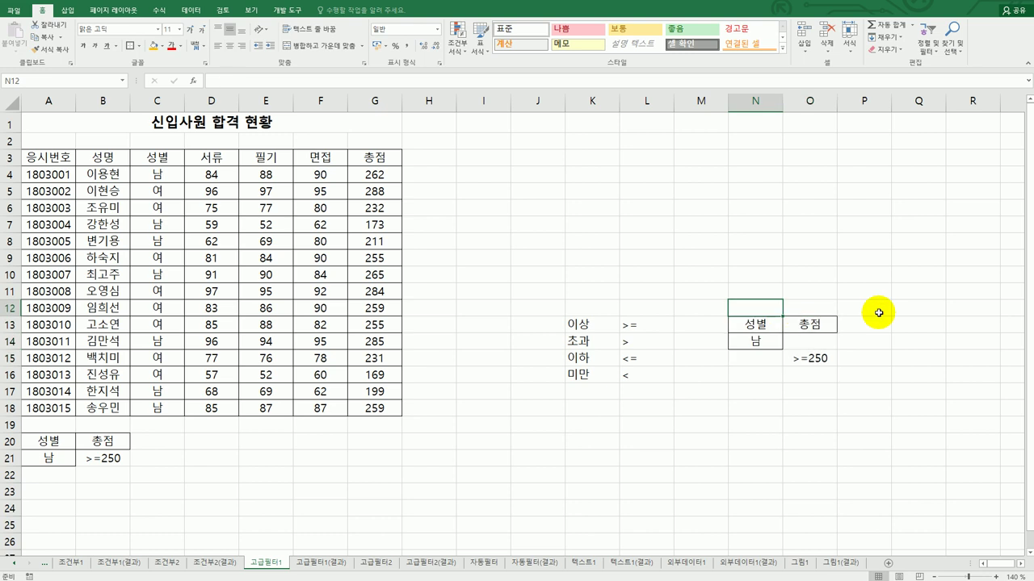
{"action": "type", "text": "or조건"}
{"action": "key", "text": "Return"}
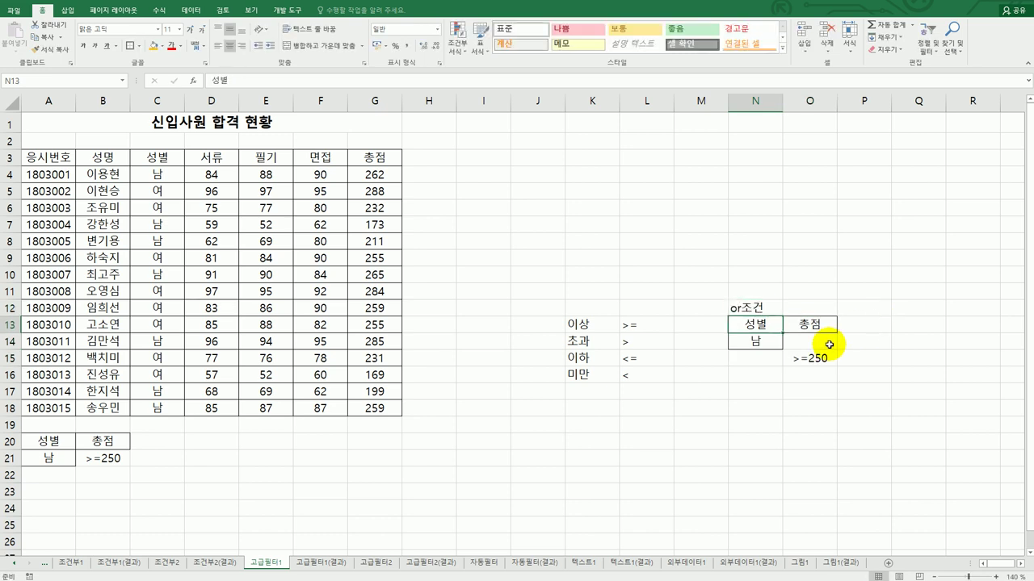
{"action": "left_click_drag", "start_coordinate": [50, 440], "coordinate": [87, 458]}
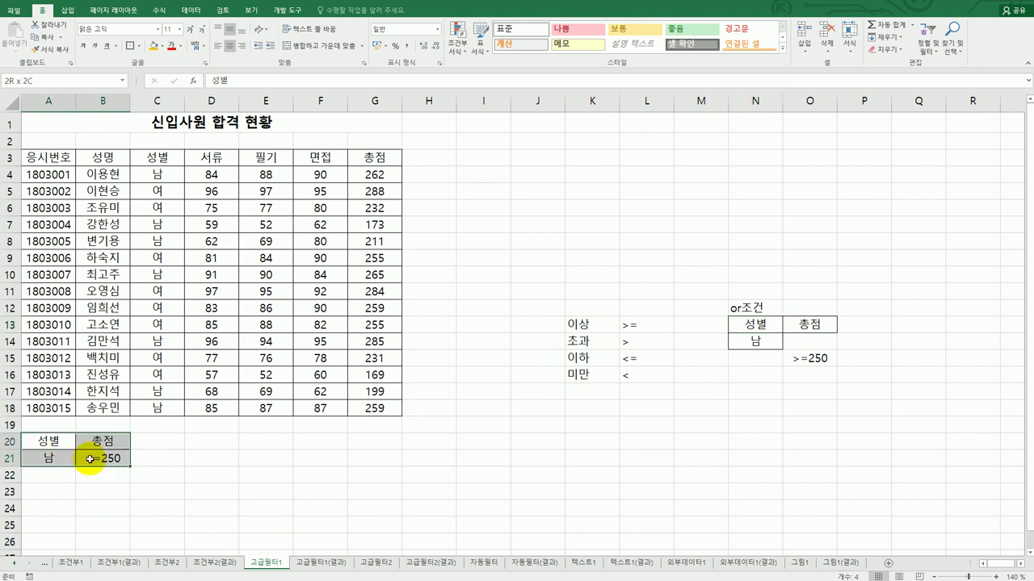
{"action": "left_click", "coordinate": [86, 457]}
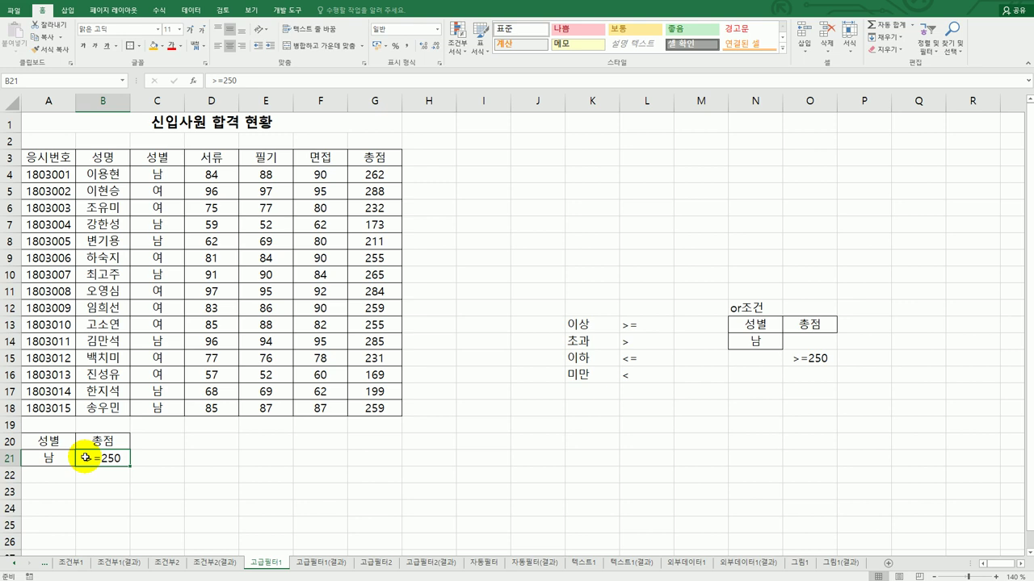
- Run an Advanced Filter on A3:G18 with criteria range A20:B21, copying the matching records to A25
{"action": "left_click", "coordinate": [180, 284]}
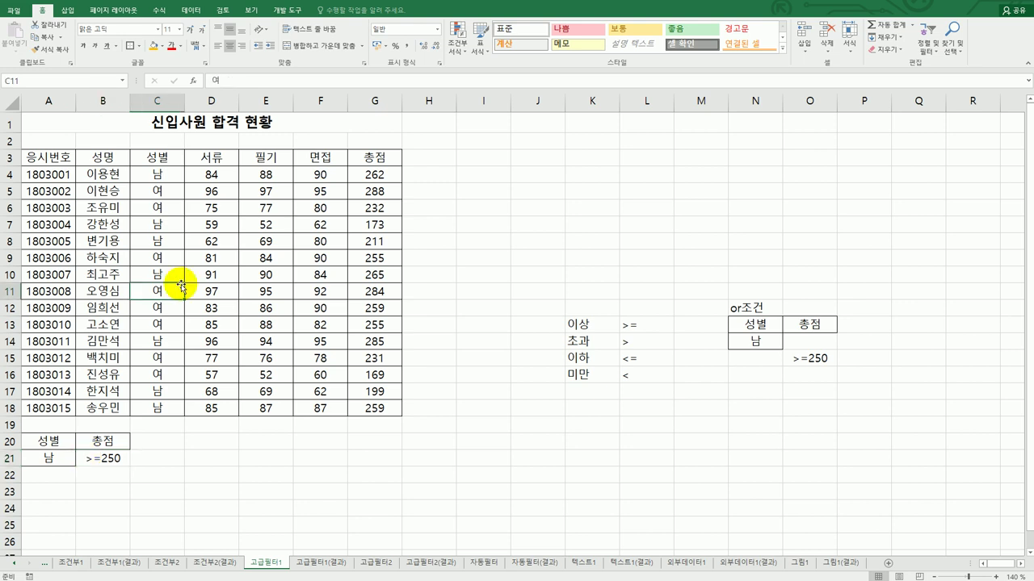
{"action": "left_click", "coordinate": [192, 12]}
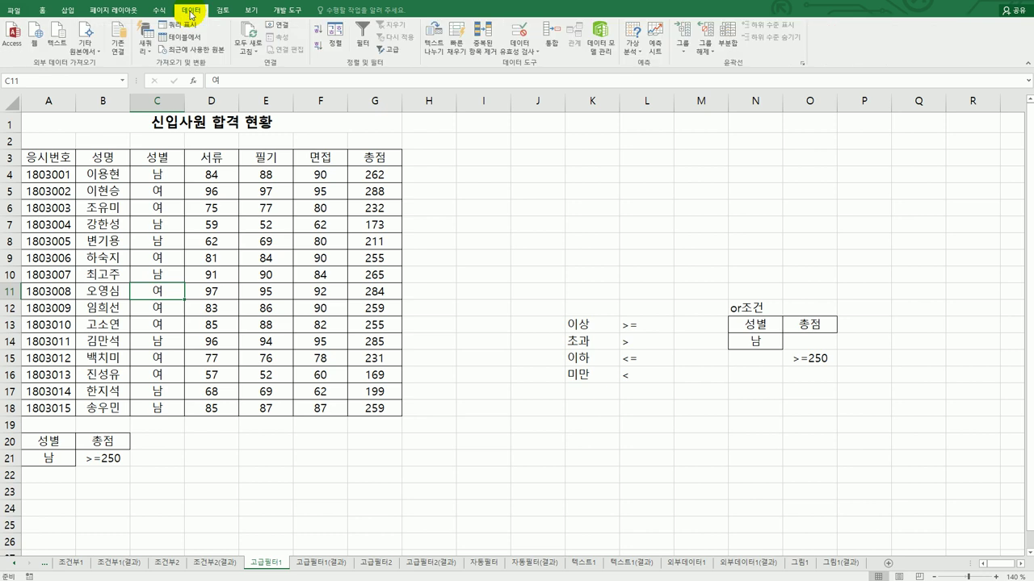
{"action": "left_click", "coordinate": [390, 52]}
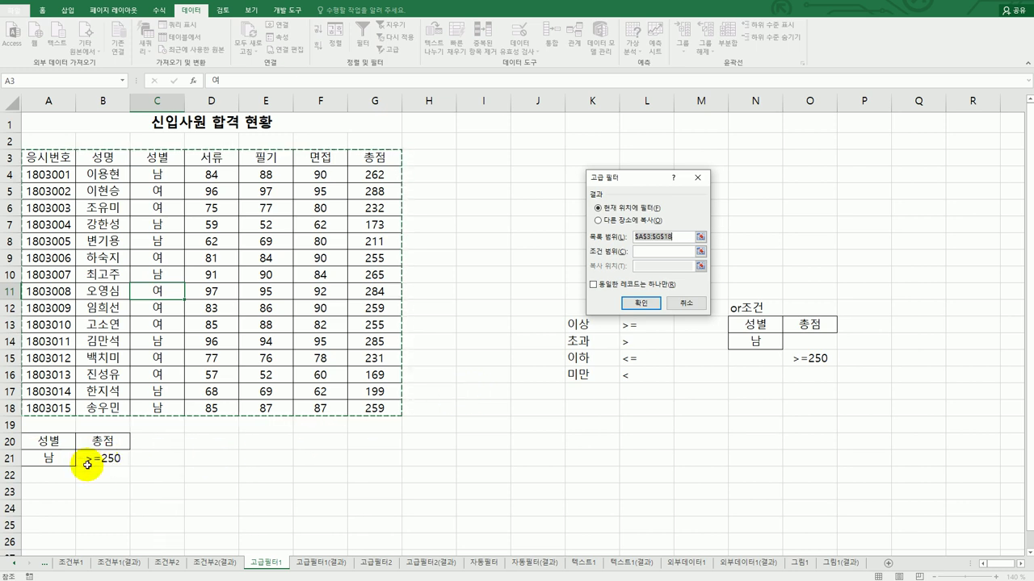
{"action": "left_click", "coordinate": [651, 252]}
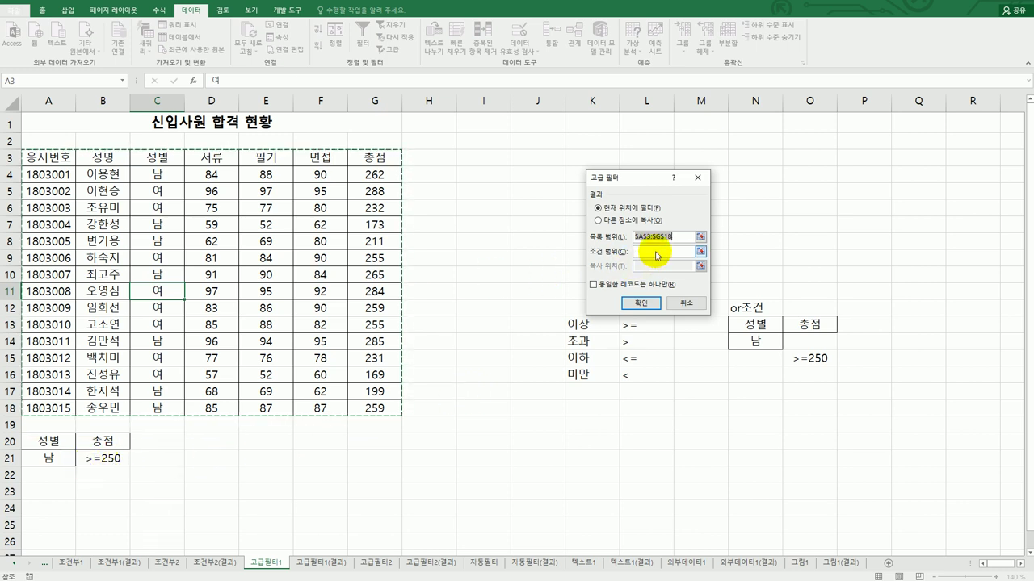
{"action": "left_click_drag", "start_coordinate": [55, 450], "coordinate": [88, 457]}
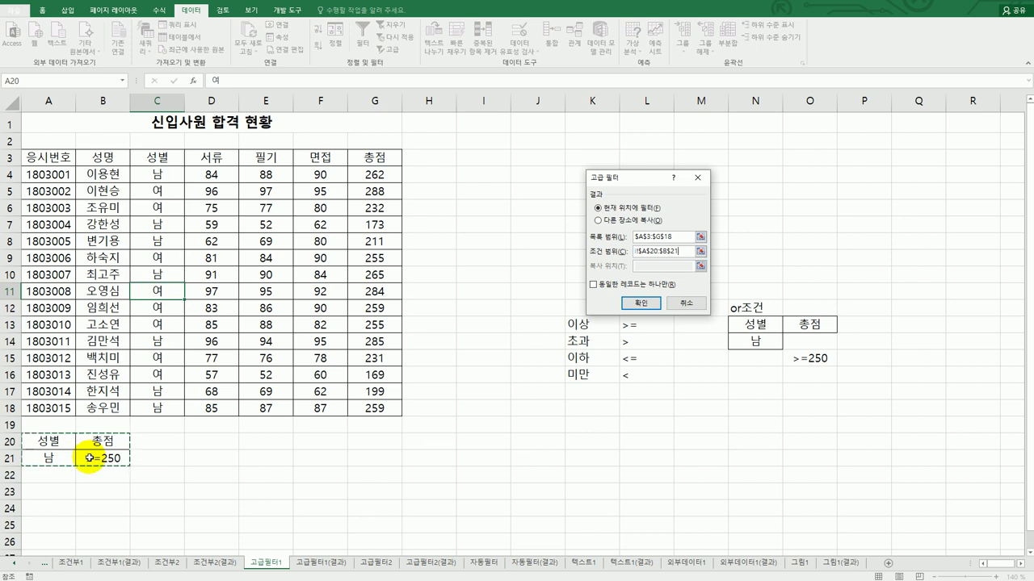
{"action": "left_click", "coordinate": [601, 219]}
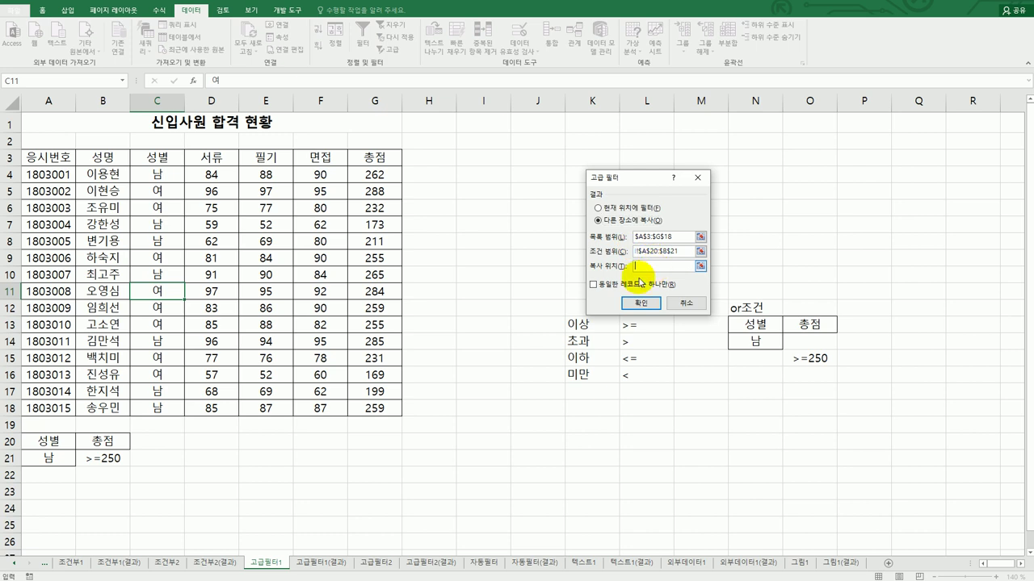
{"action": "left_click", "coordinate": [41, 524]}
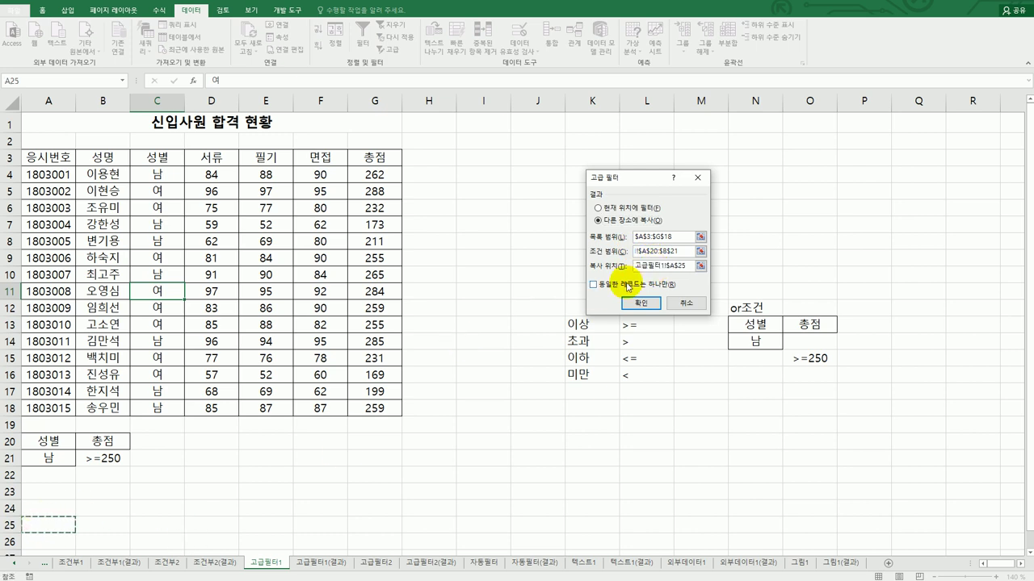
{"action": "left_click", "coordinate": [644, 303]}
{"action": "scroll", "coordinate": [496, 388], "scroll_direction": "down", "scroll_amount": 4}
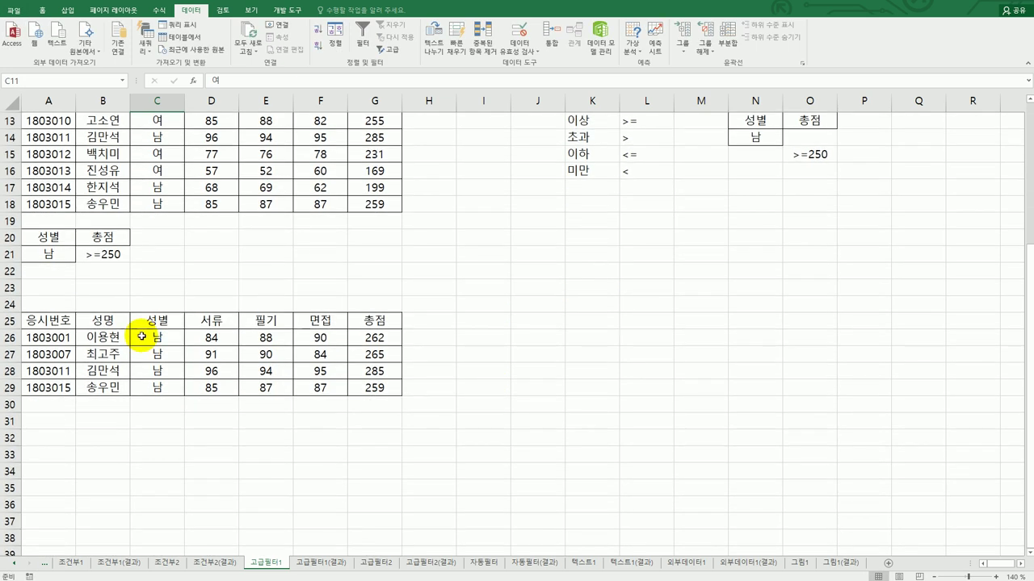
{"action": "left_click_drag", "start_coordinate": [49, 237], "coordinate": [105, 253]}
{"action": "left_click_drag", "start_coordinate": [52, 320], "coordinate": [368, 387]}
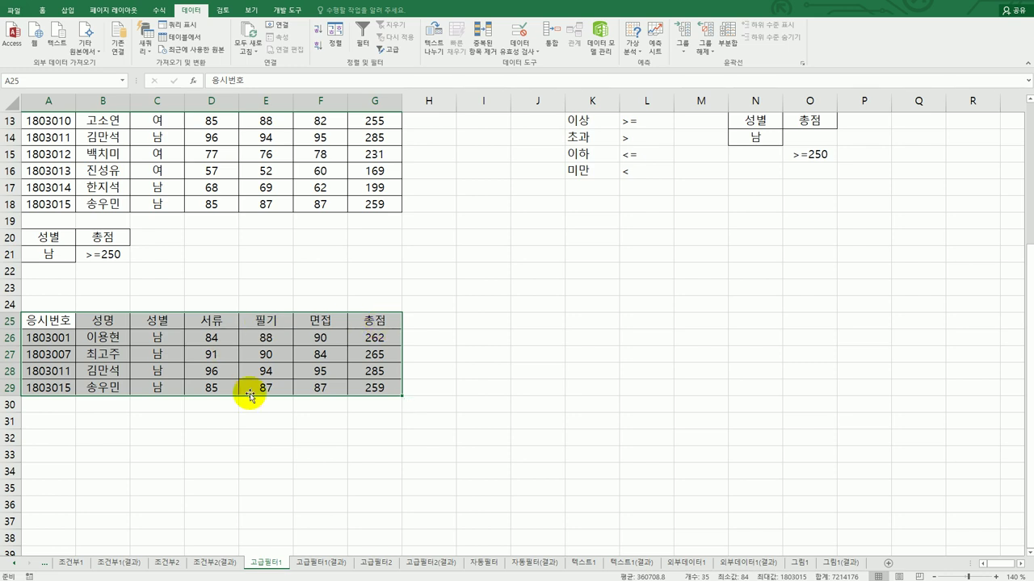
{"action": "scroll", "coordinate": [155, 273], "scroll_direction": "up", "scroll_amount": 4}
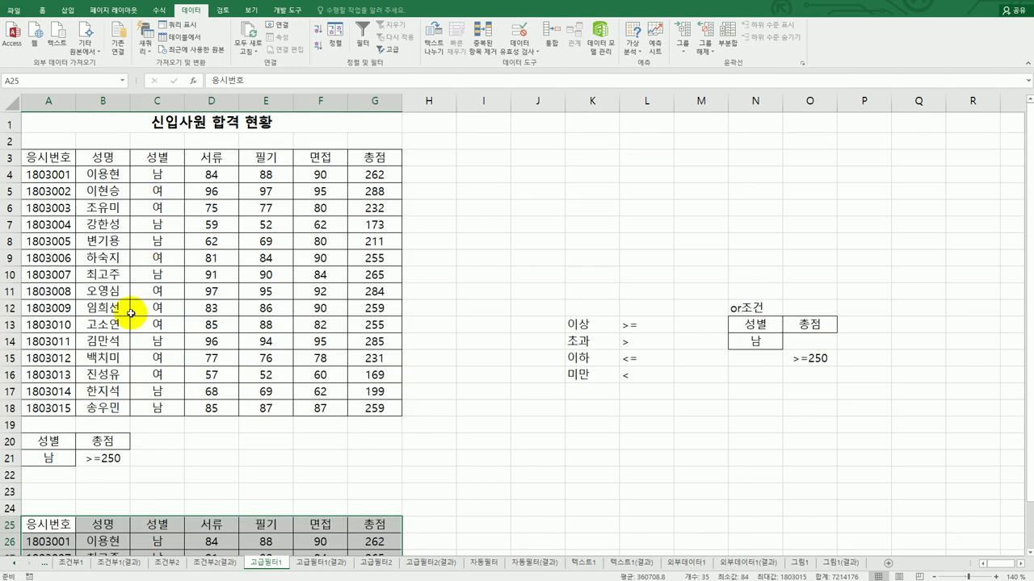
- Delete rows 25 to 29 containing the extracted records
{"action": "scroll", "coordinate": [154, 201], "scroll_direction": "down", "scroll_amount": 6}
{"action": "left_click", "coordinate": [89, 373]}
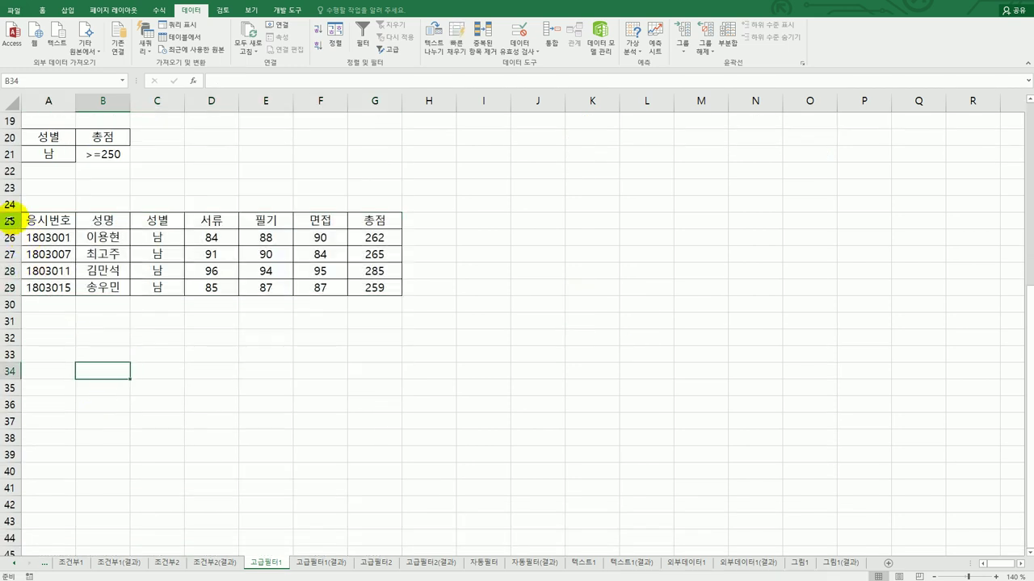
{"action": "left_click_drag", "start_coordinate": [10, 222], "coordinate": [15, 285]}
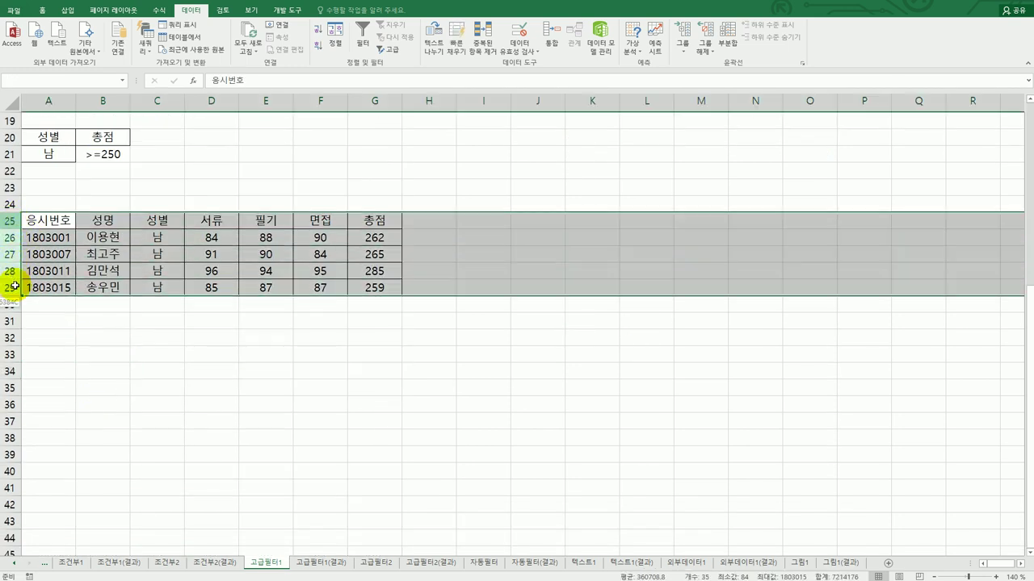
{"action": "right_click", "coordinate": [18, 252]}
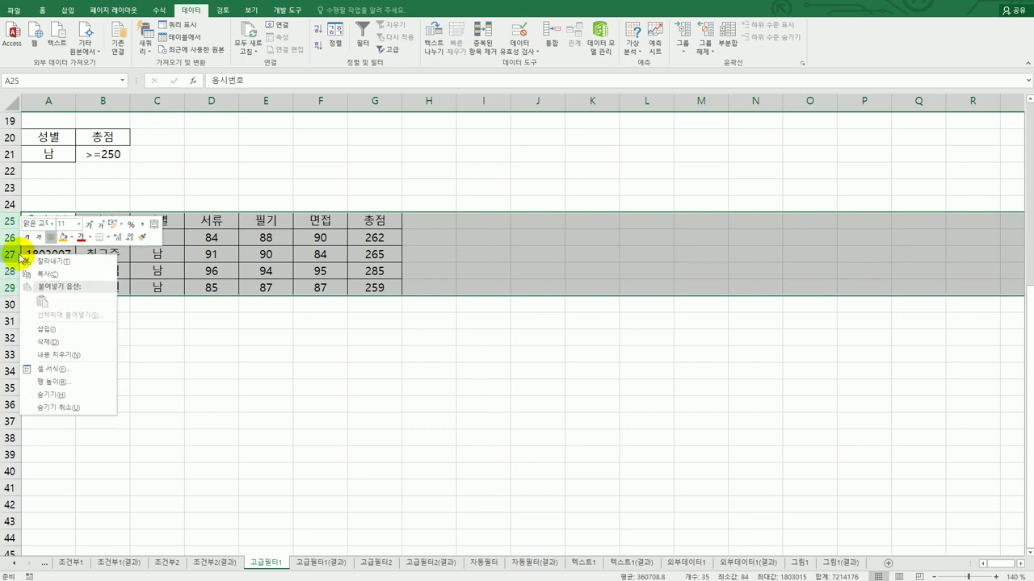
{"action": "left_click", "coordinate": [60, 348]}
- Copy the headers 응시번호, 성명, 서류, 필기 and 면접 from row 3 into A25:E25
{"action": "scroll", "coordinate": [327, 387], "scroll_direction": "up", "scroll_amount": 6}
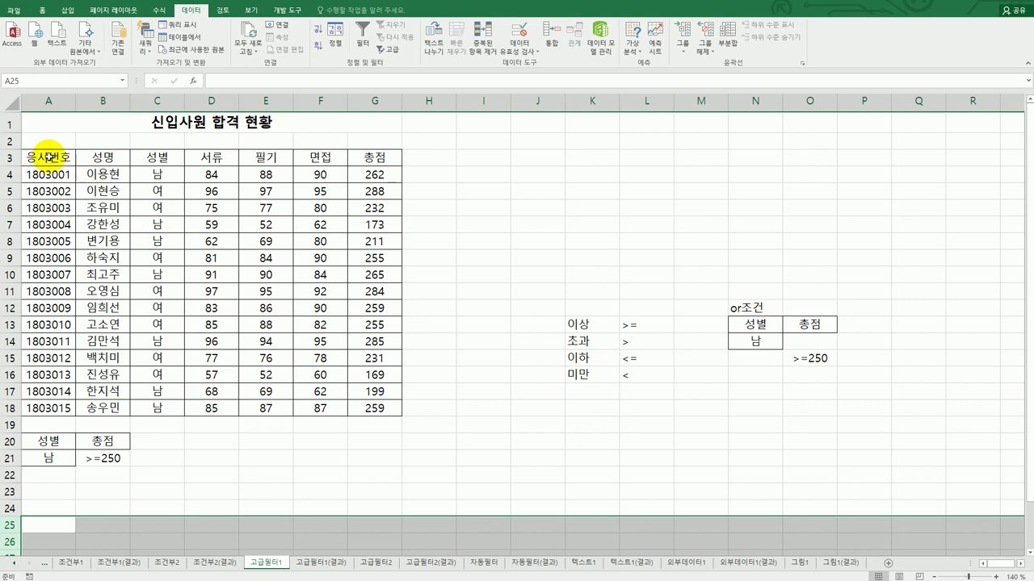
{"action": "left_click", "coordinate": [48, 155]}
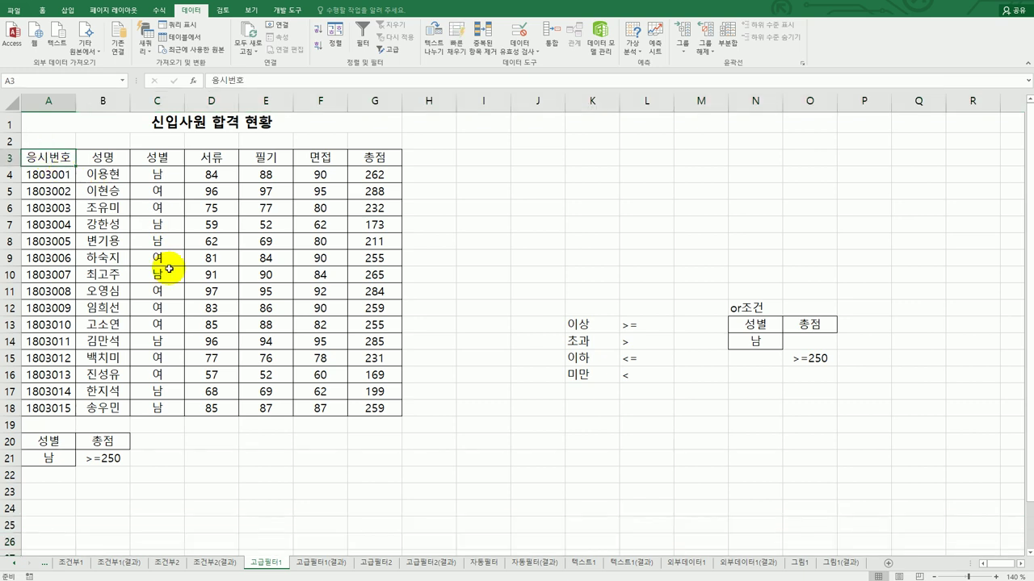
{"action": "left_click_drag", "start_coordinate": [48, 158], "coordinate": [105, 155]}
{"action": "left_click", "coordinate": [218, 157], "text": "ctrl"}
{"action": "left_click", "coordinate": [263, 159], "text": "ctrl"}
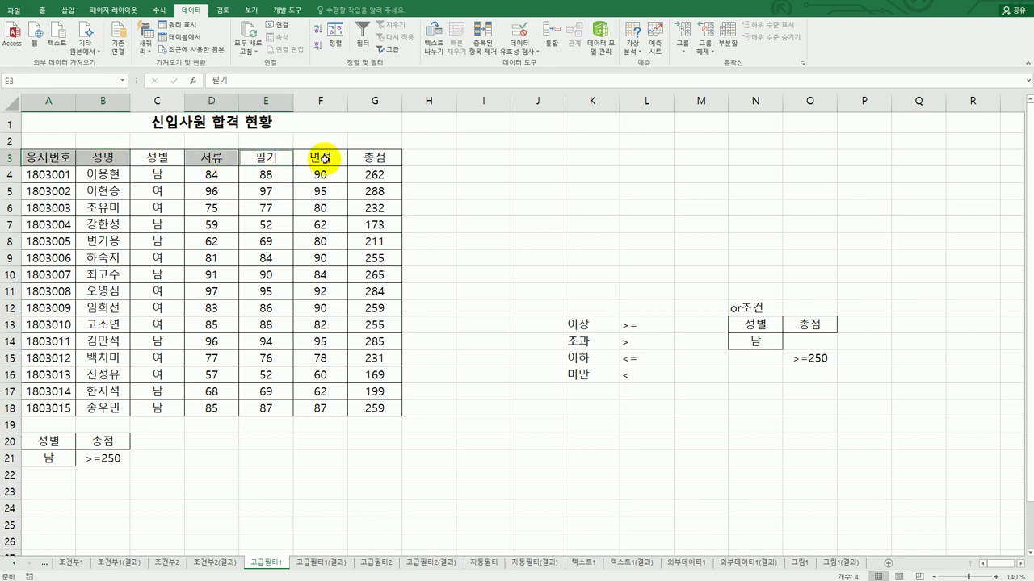
{"action": "left_click", "coordinate": [321, 157], "text": "ctrl"}
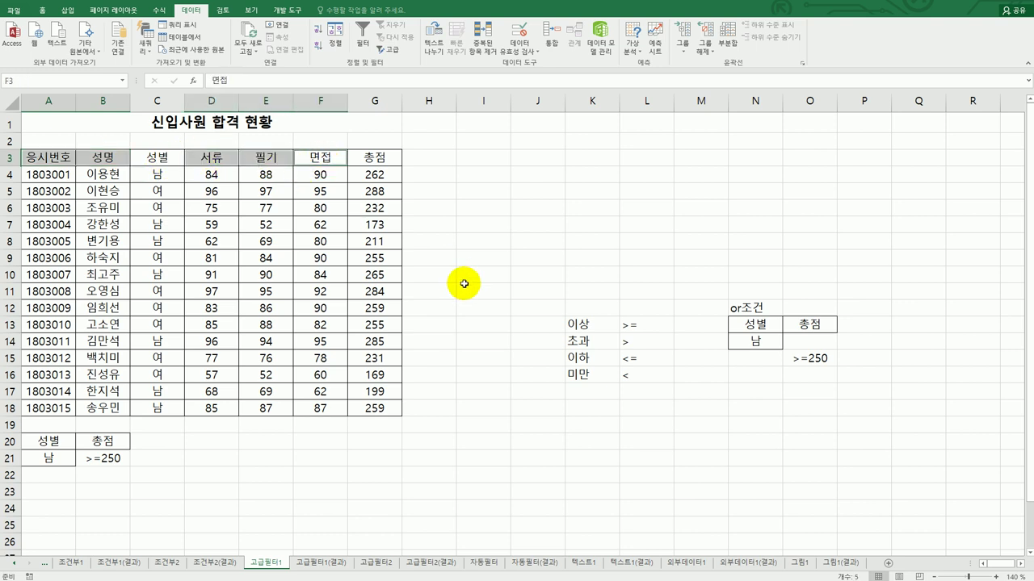
{"action": "key", "text": "ctrl+c"}
{"action": "scroll", "coordinate": [323, 339], "scroll_direction": "down", "scroll_amount": 4}
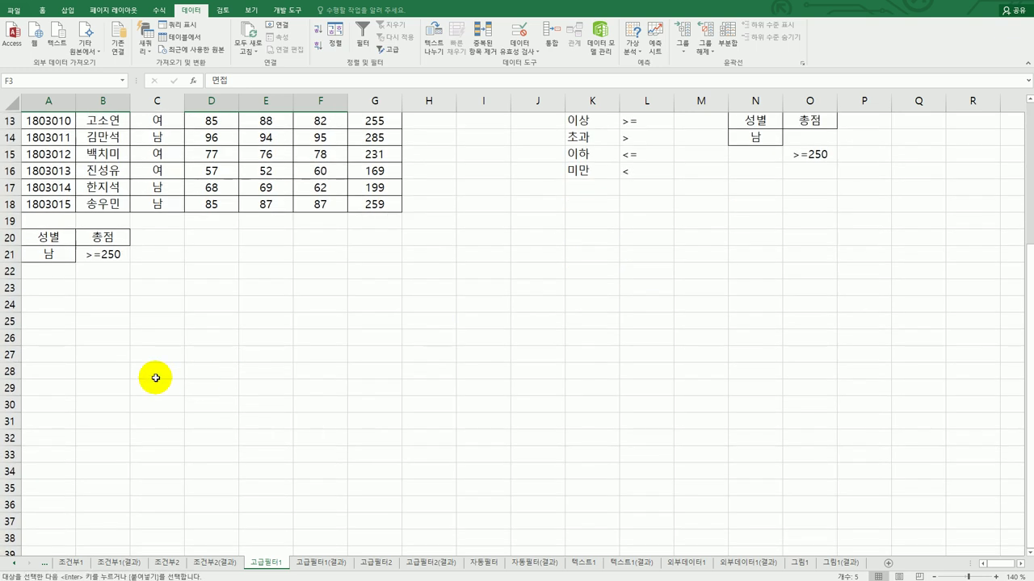
{"action": "left_click", "coordinate": [45, 321]}
{"action": "key", "text": "ctrl+v"}
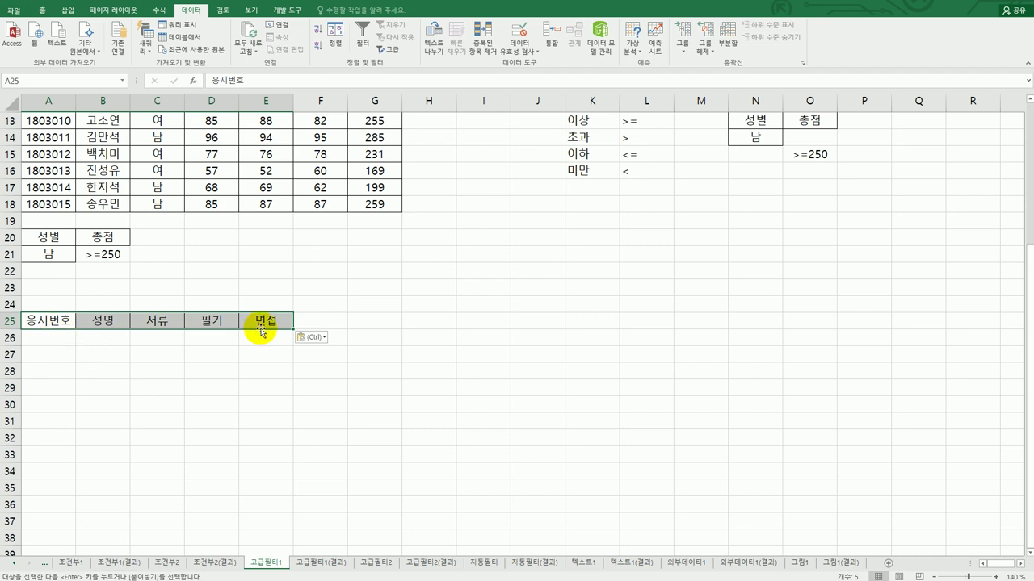
- Run an Advanced Filter on A3:G18 with criteria A20:B21, copying the results to the header range A25:E25
{"action": "scroll", "coordinate": [261, 331], "scroll_direction": "up", "scroll_amount": 4}
{"action": "left_click", "coordinate": [204, 274]}
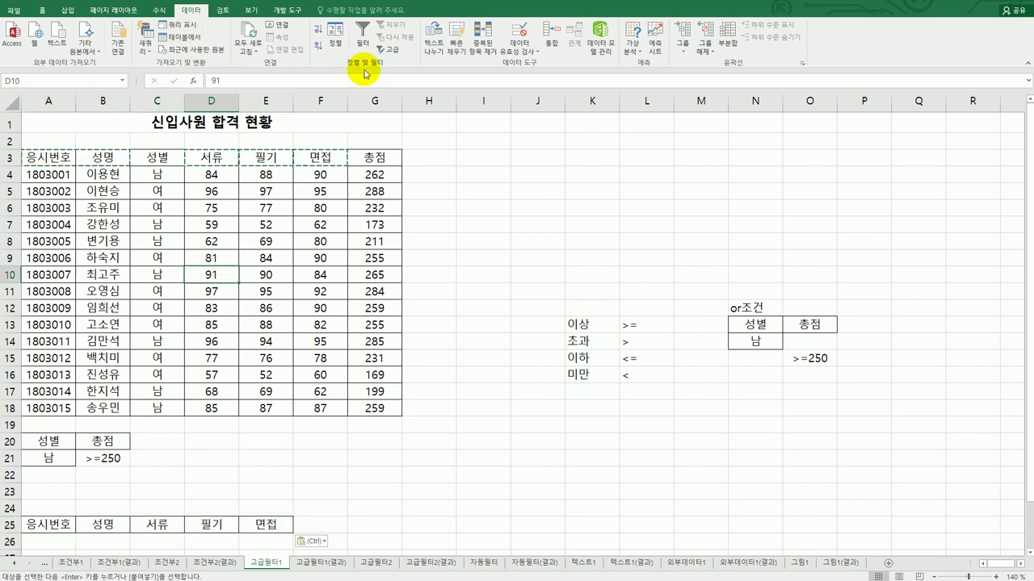
{"action": "left_click", "coordinate": [394, 50]}
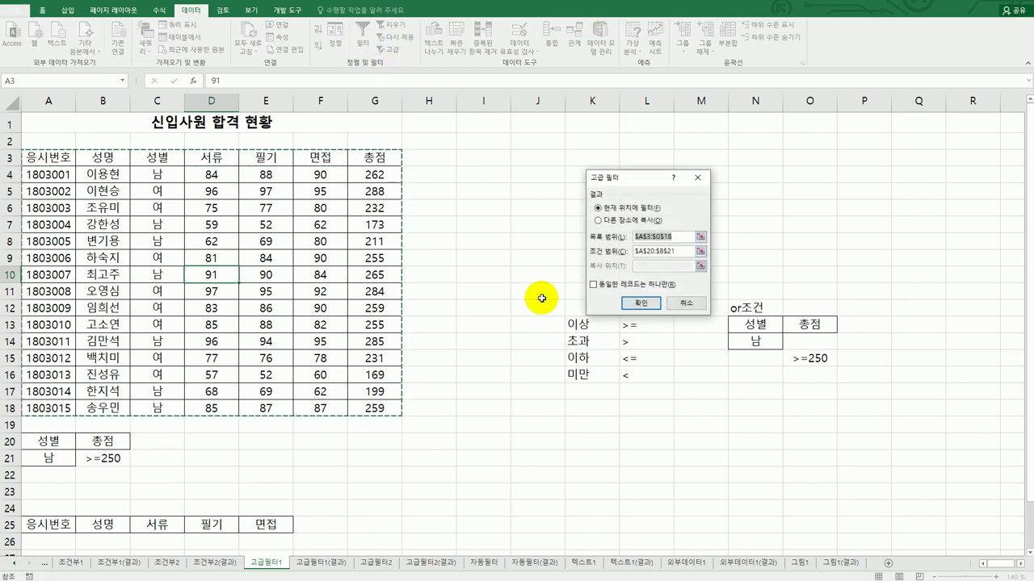
{"action": "left_click", "coordinate": [636, 221]}
{"action": "left_click", "coordinate": [642, 267]}
{"action": "scroll", "coordinate": [86, 431], "scroll_direction": "down", "scroll_amount": 2}
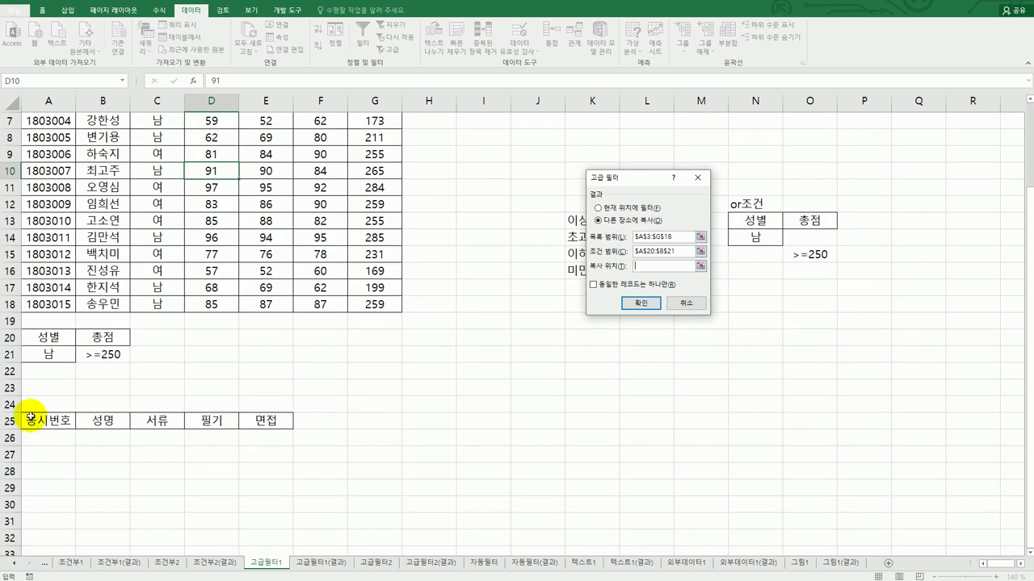
{"action": "left_click_drag", "start_coordinate": [49, 424], "coordinate": [265, 418]}
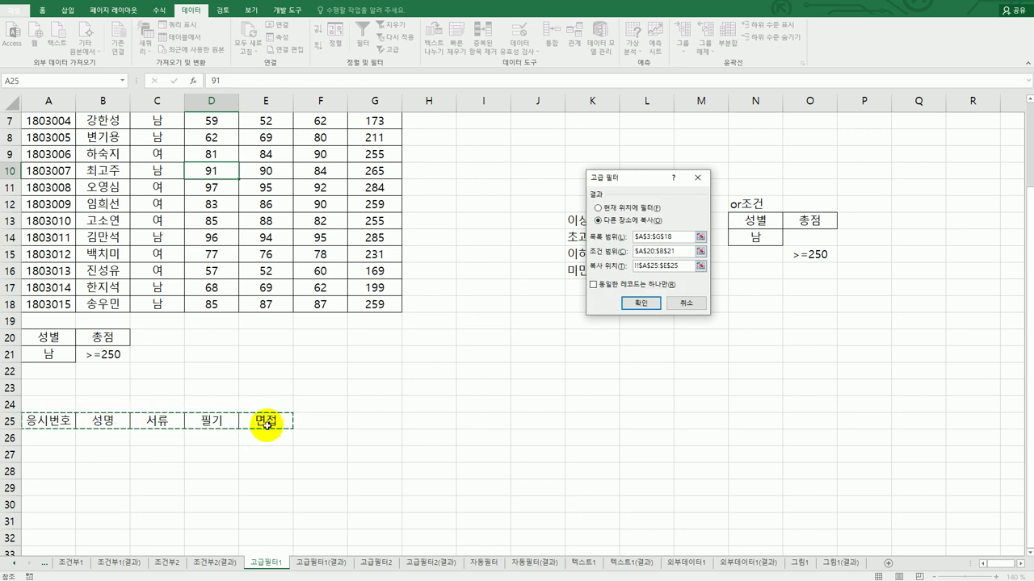
{"action": "left_click", "coordinate": [637, 303]}
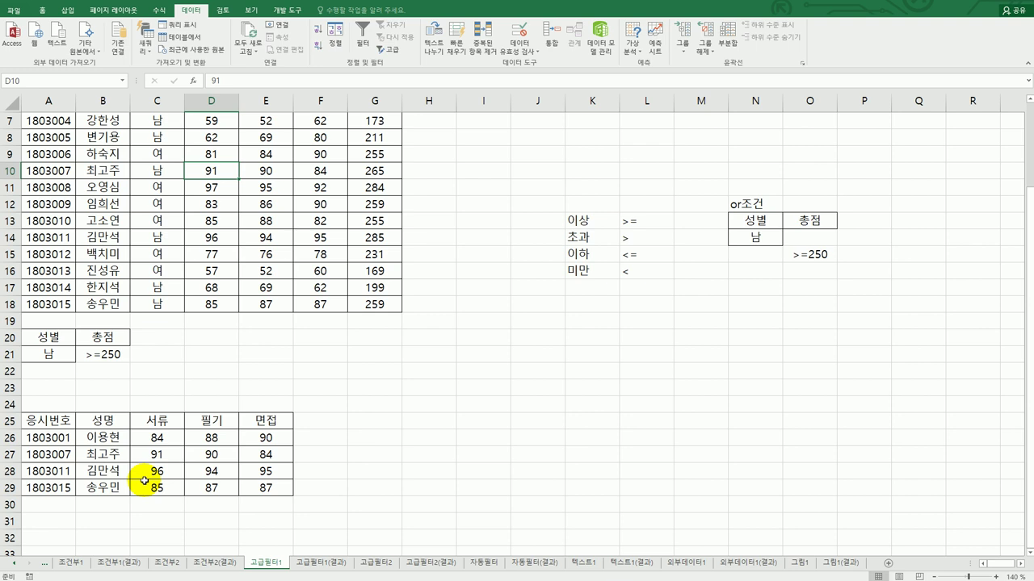
- Compare the extracted records on the 고급필터1 sheet with those on the 고급필터1(결과) sheet
{"action": "scroll", "coordinate": [186, 444], "scroll_direction": "up", "scroll_amount": 2}
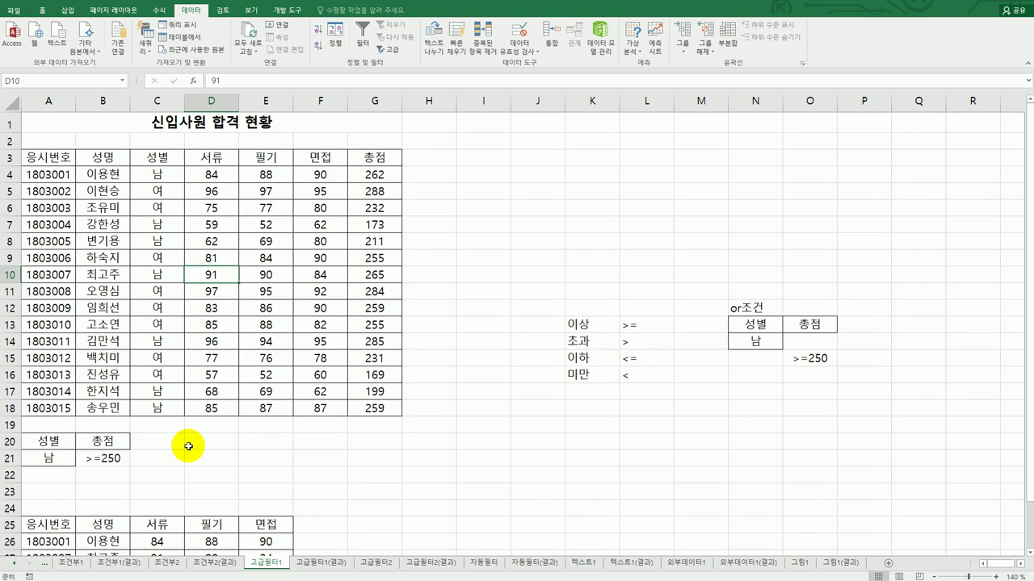
{"action": "left_click", "coordinate": [311, 563]}
{"action": "scroll", "coordinate": [341, 523], "scroll_direction": "down", "scroll_amount": 2}
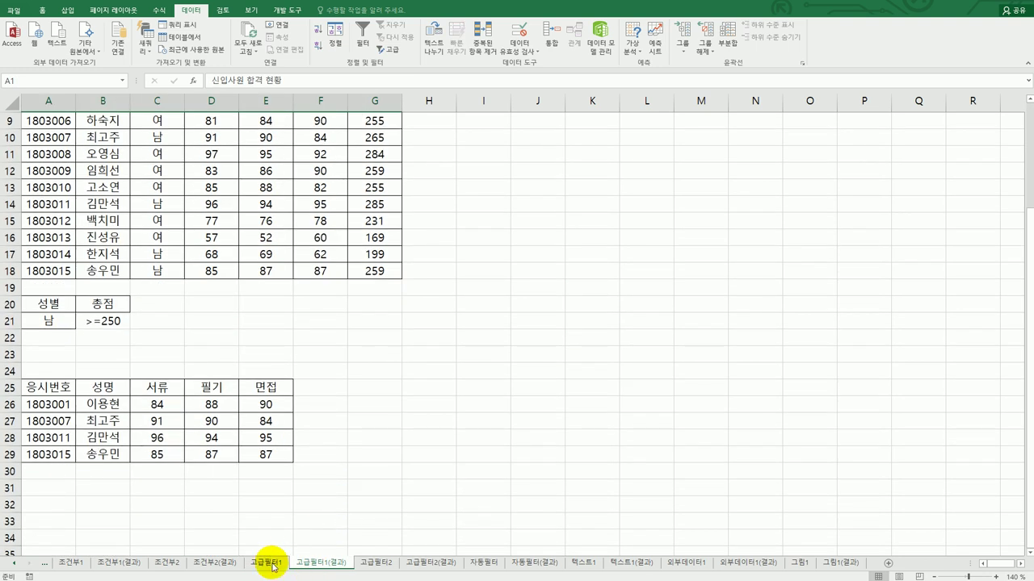
{"action": "left_click", "coordinate": [273, 565]}
{"action": "scroll", "coordinate": [321, 560], "scroll_direction": "down", "scroll_amount": 2}
{"action": "left_click", "coordinate": [319, 568]}
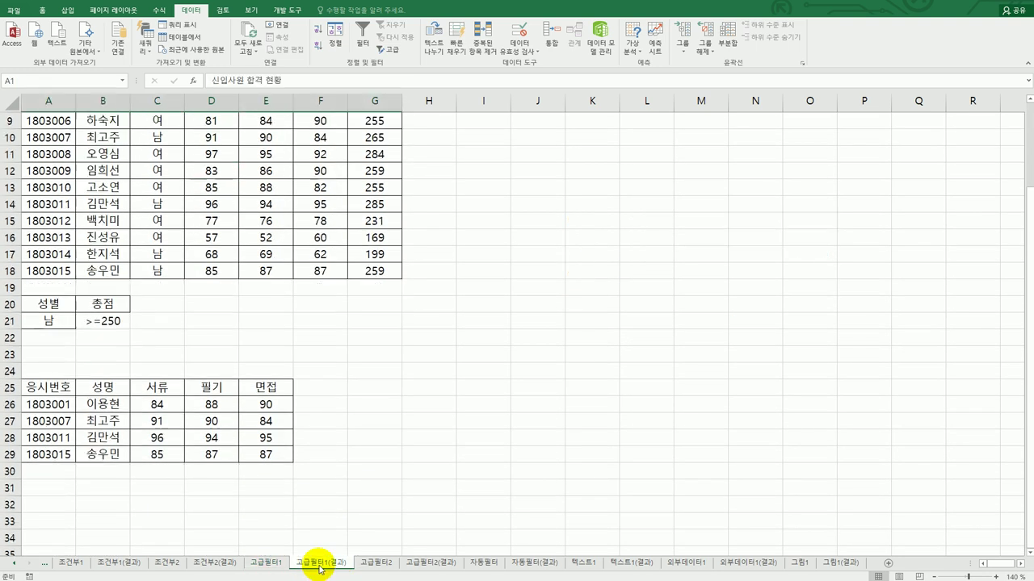
{"action": "left_click", "coordinate": [273, 566]}
{"action": "left_click", "coordinate": [323, 568]}
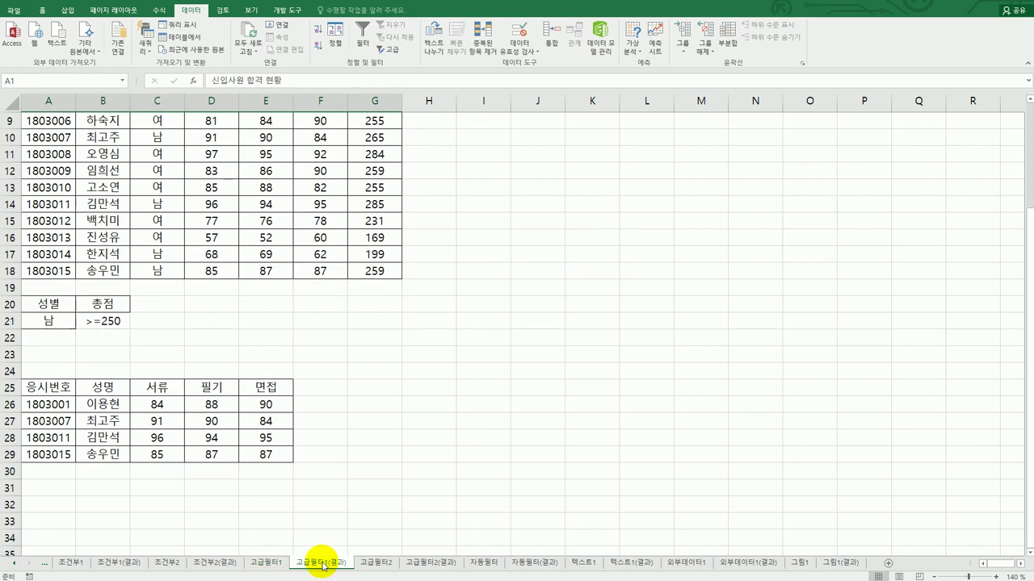
- On the 고급필터2 sheet, copy the 부서 header and a 경리부 entry to A18:A19 as the first criterion
{"action": "left_click", "coordinate": [372, 562]}
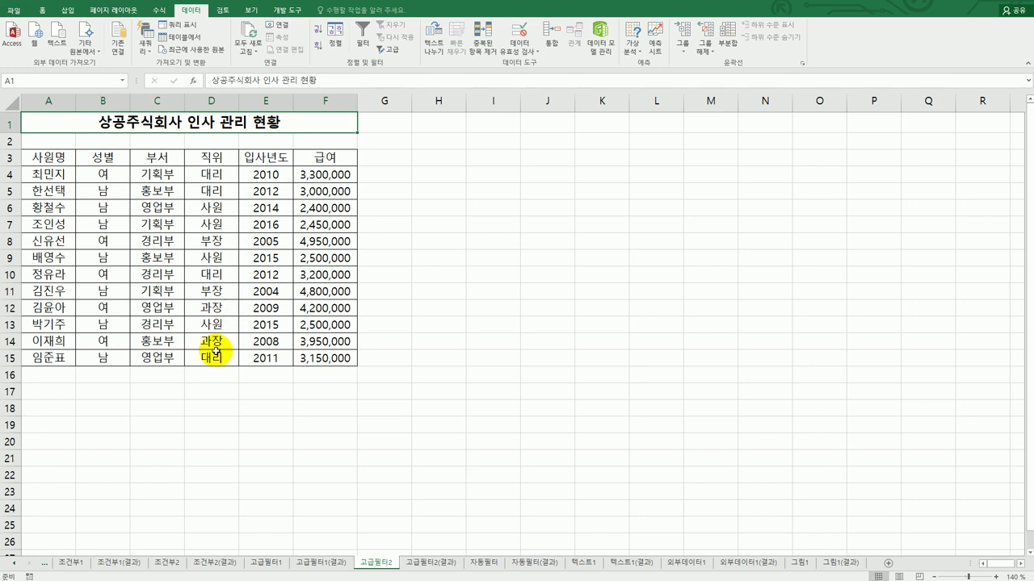
{"action": "left_click", "coordinate": [164, 155]}
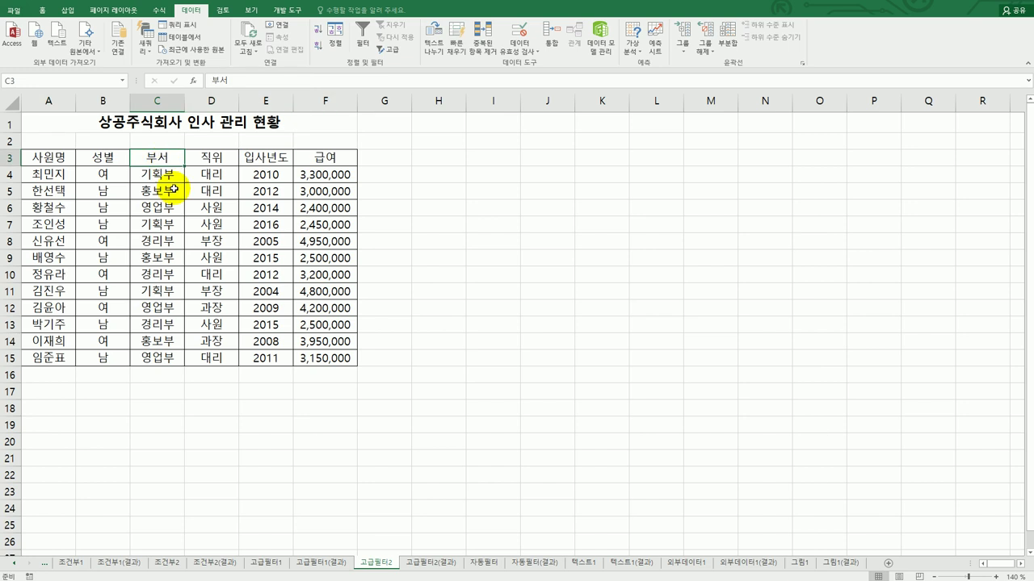
{"action": "left_click", "coordinate": [157, 239], "text": "ctrl"}
{"action": "key", "text": "ctrl+c"}
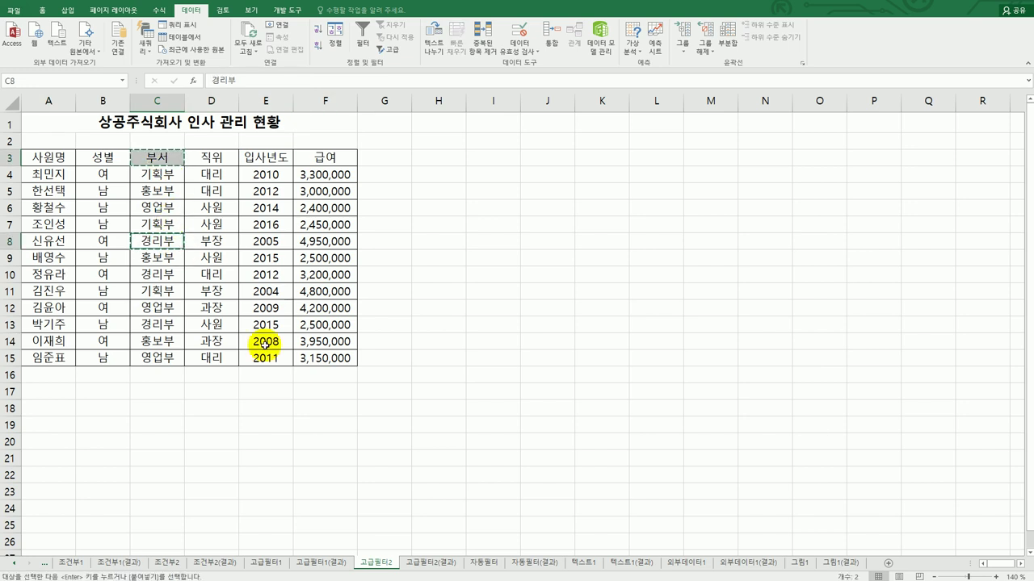
{"action": "left_click", "coordinate": [58, 408]}
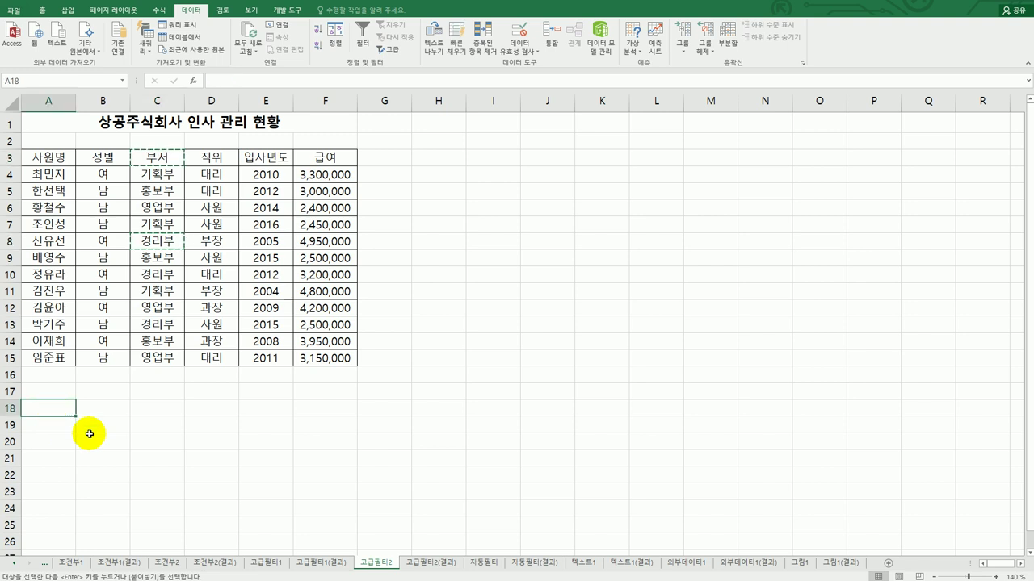
{"action": "key", "text": "ctrl+v"}
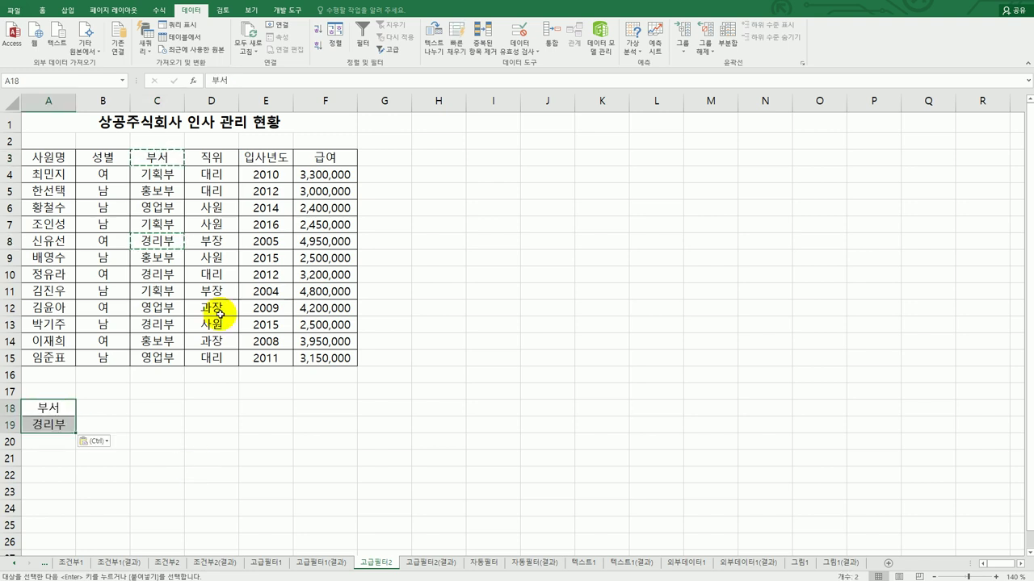
- Copy the 급여 header from F3 to B18 beside the 부서 criterion
{"action": "left_click", "coordinate": [349, 159]}
{"action": "key", "text": "ctrl+c"}
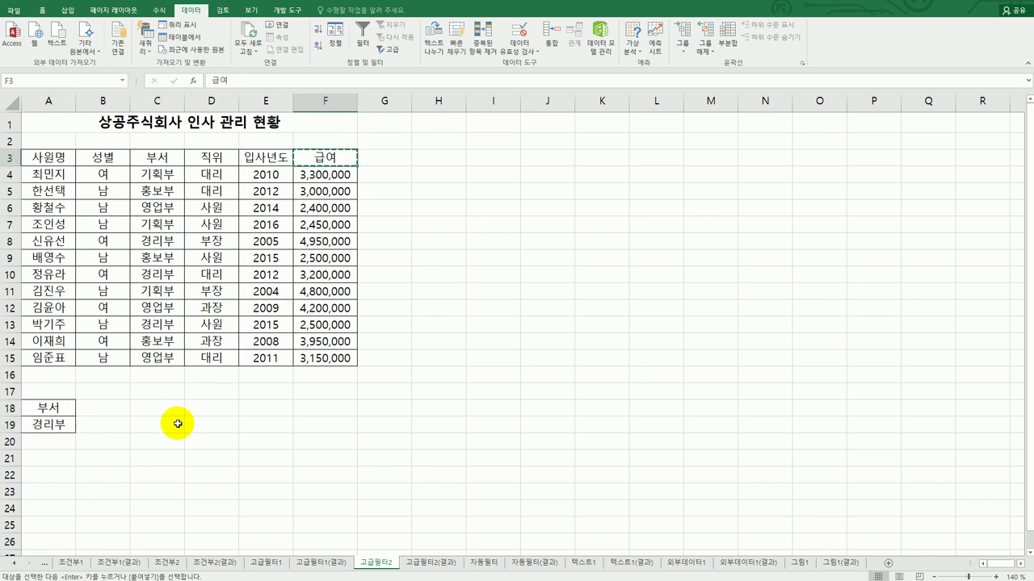
{"action": "left_click", "coordinate": [95, 407]}
{"action": "key", "text": "ctrl+v"}
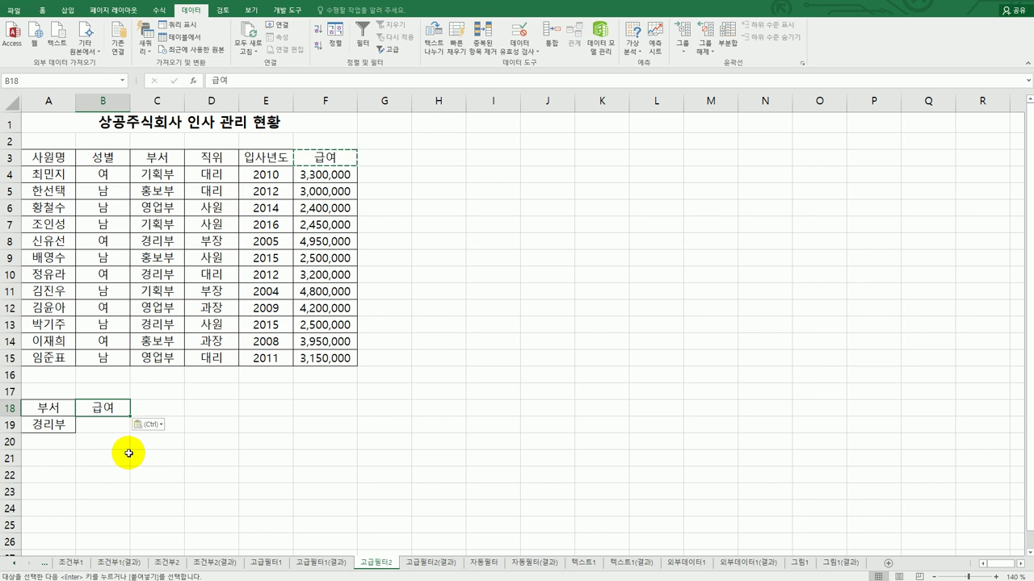
- Enter the salary criterion >=4000000 in B19 and auto-fit column B to its contents
{"action": "left_click", "coordinate": [105, 426]}
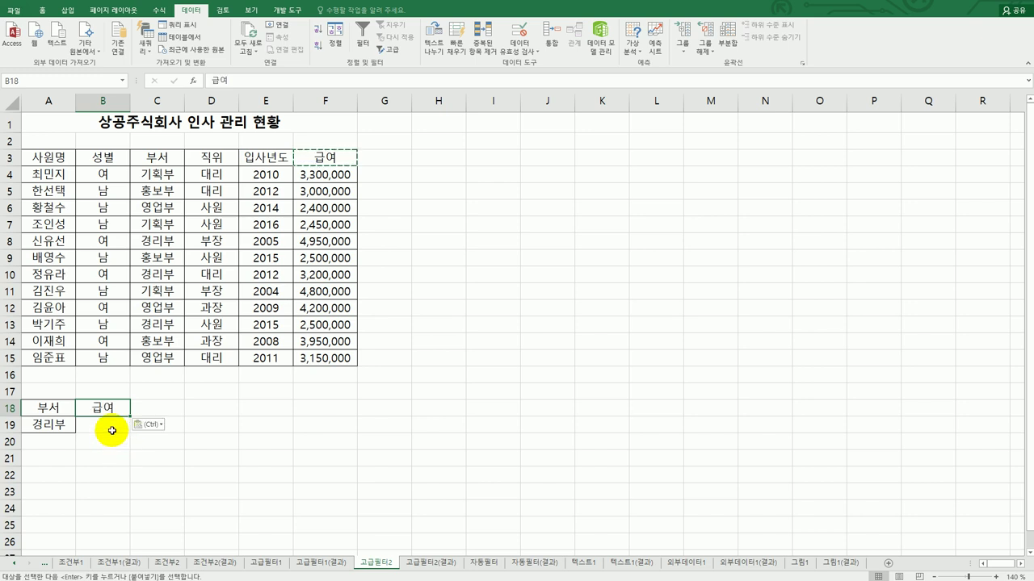
{"action": "type", "text": ">"}
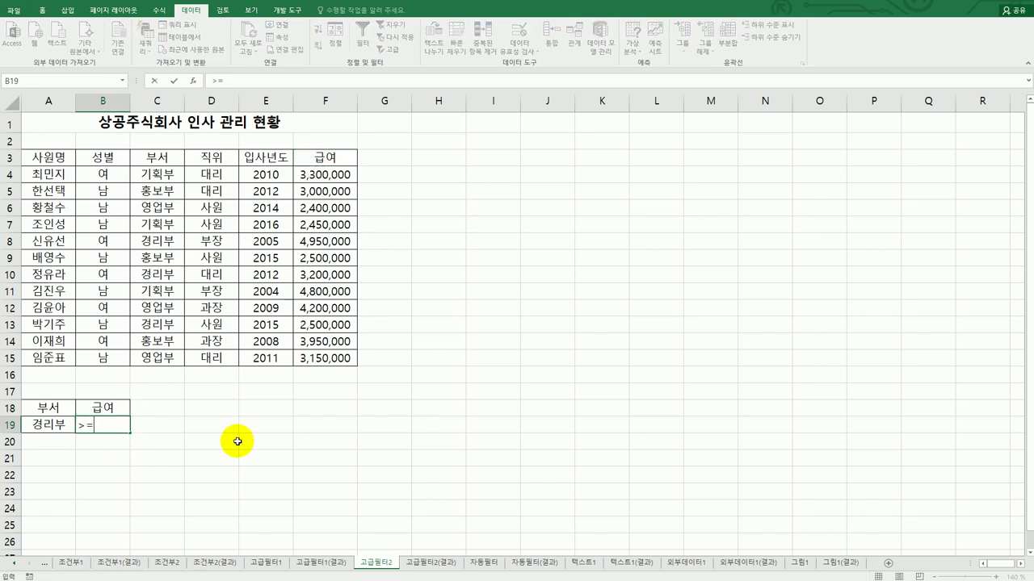
{"action": "type", "text": "=4000000"}
{"action": "key", "text": "Return"}
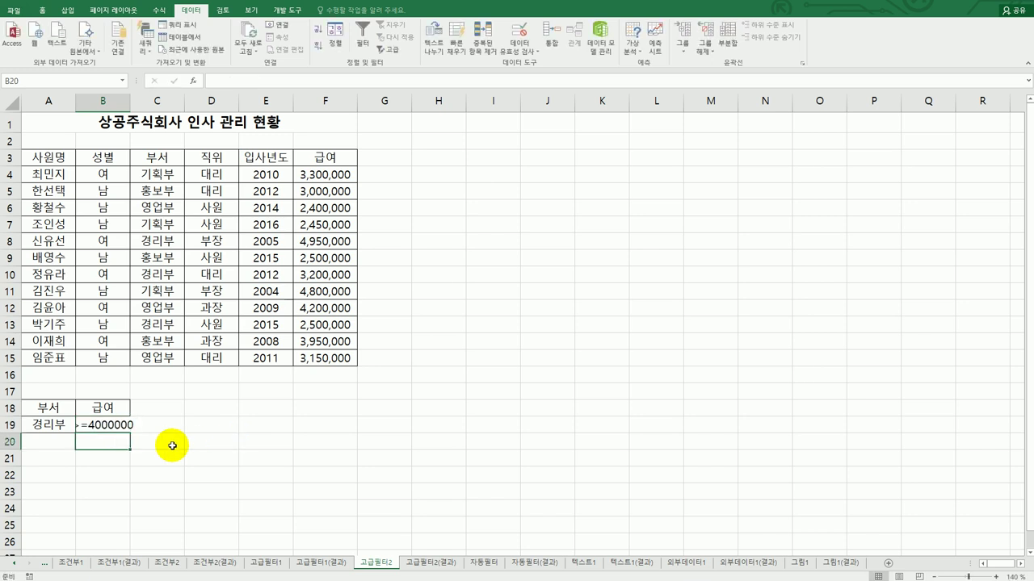
{"action": "double_click", "coordinate": [114, 425]}
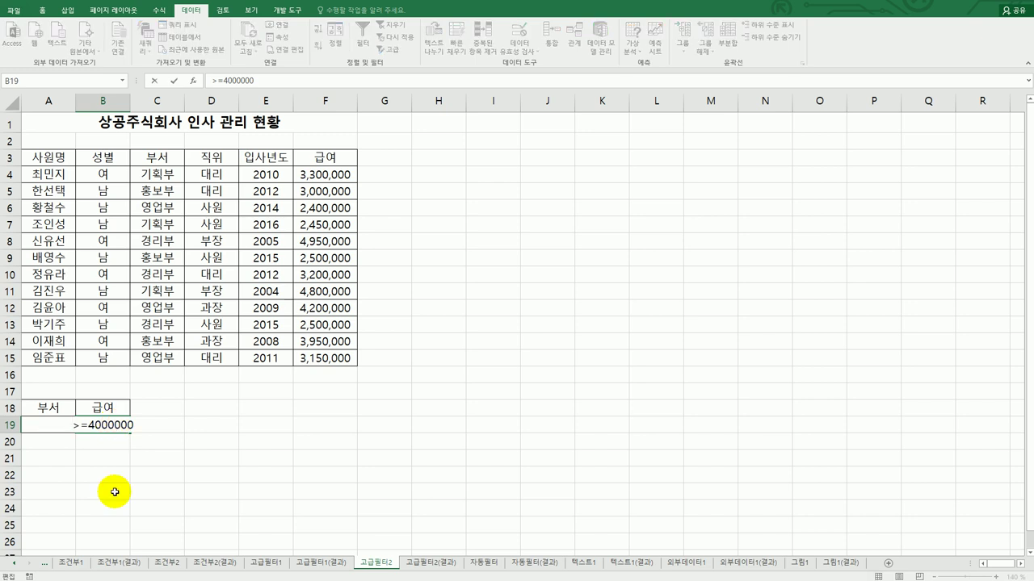
{"action": "key", "text": "Return"}
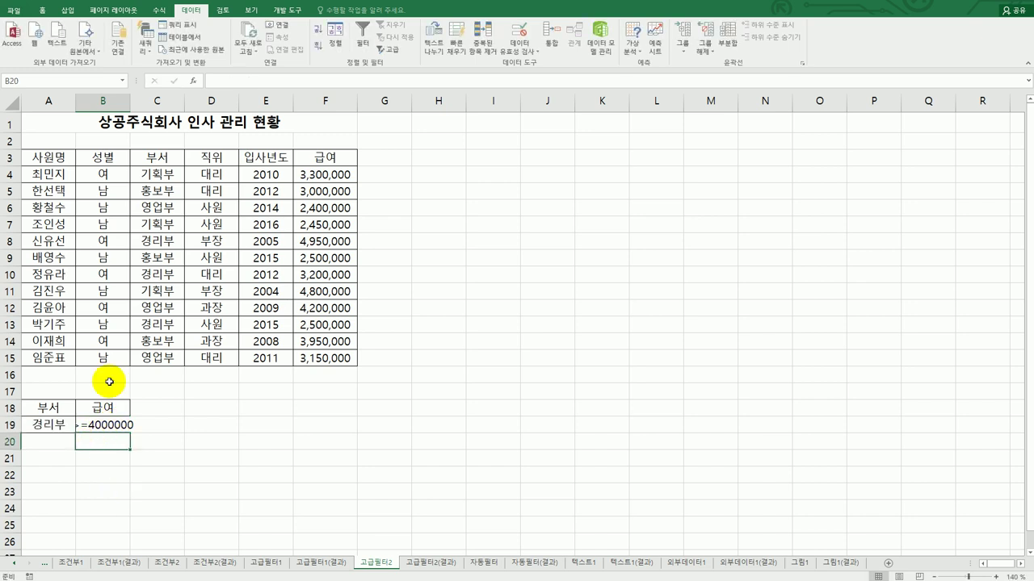
{"action": "double_click", "coordinate": [131, 106]}
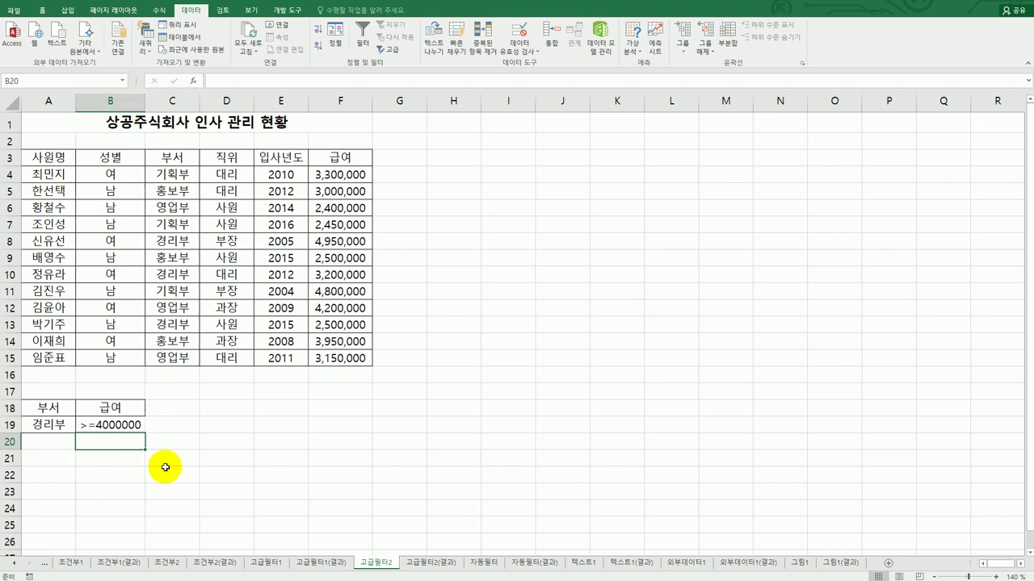
- Move the >=4000000 criterion from B19 down to B20 so the 부서 and 급여 conditions are combined with OR
{"action": "left_click_drag", "start_coordinate": [24, 424], "coordinate": [111, 423]}
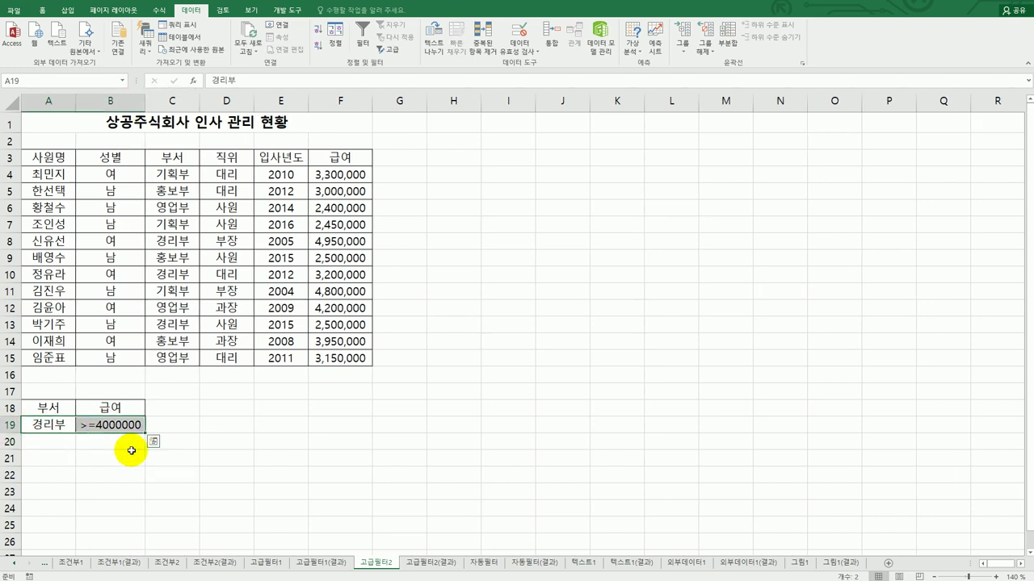
{"action": "left_click", "coordinate": [131, 450]}
{"action": "left_click", "coordinate": [48, 425]}
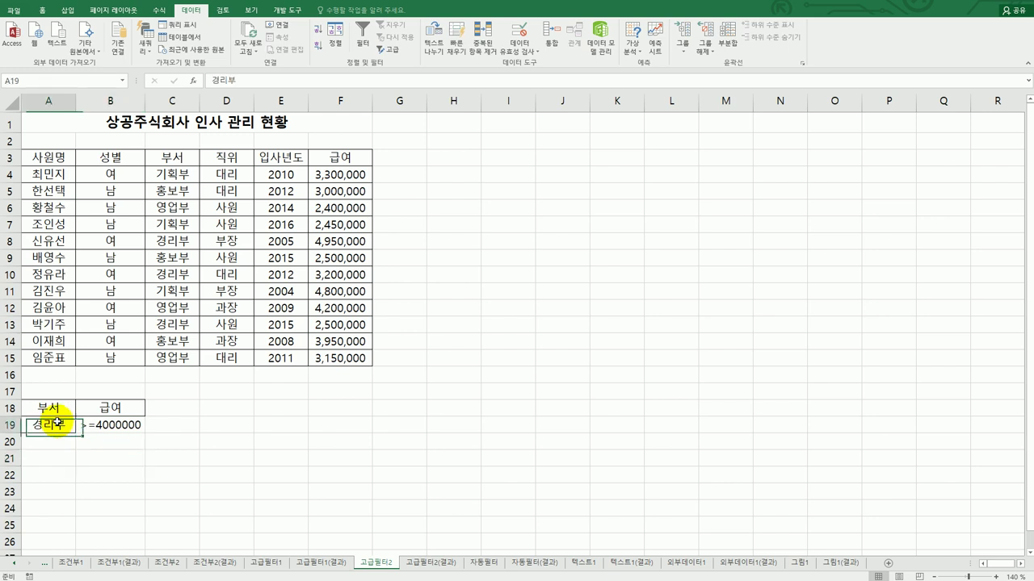
{"action": "left_click", "coordinate": [101, 424]}
{"action": "left_click_drag", "start_coordinate": [106, 434], "coordinate": [103, 445]}
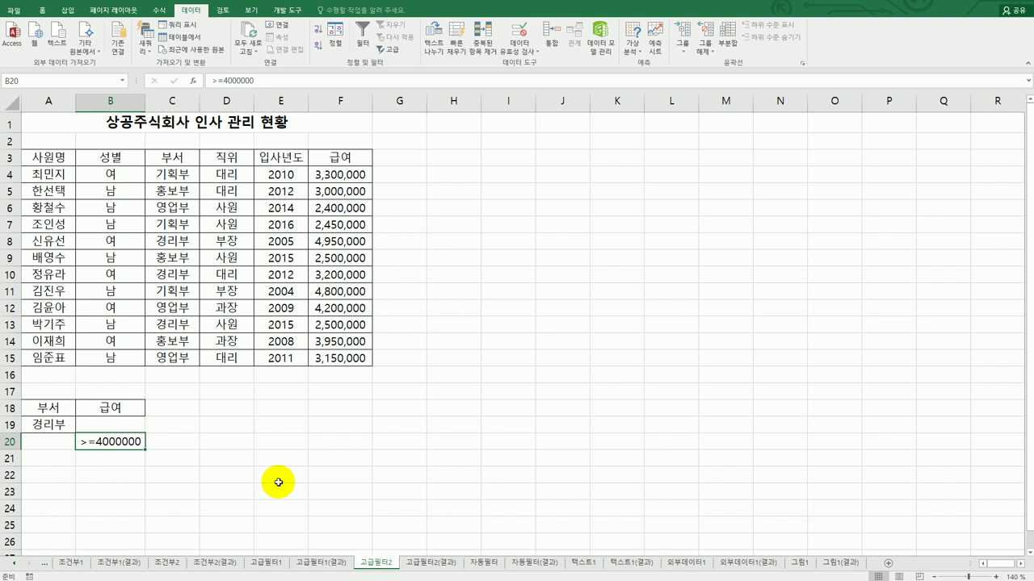
{"action": "left_click_drag", "start_coordinate": [44, 408], "coordinate": [53, 429]}
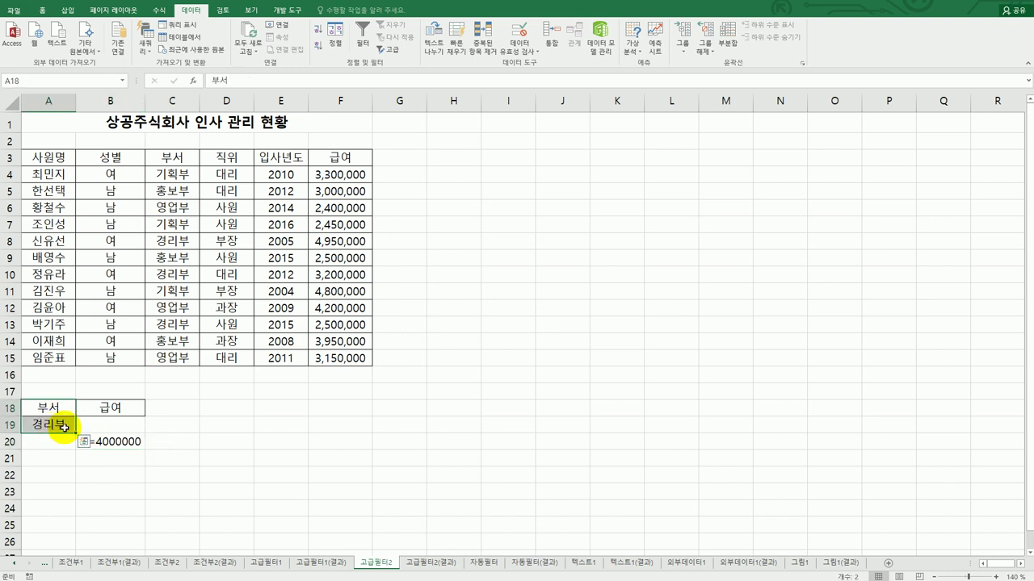
{"action": "left_click_drag", "start_coordinate": [105, 407], "coordinate": [116, 445]}
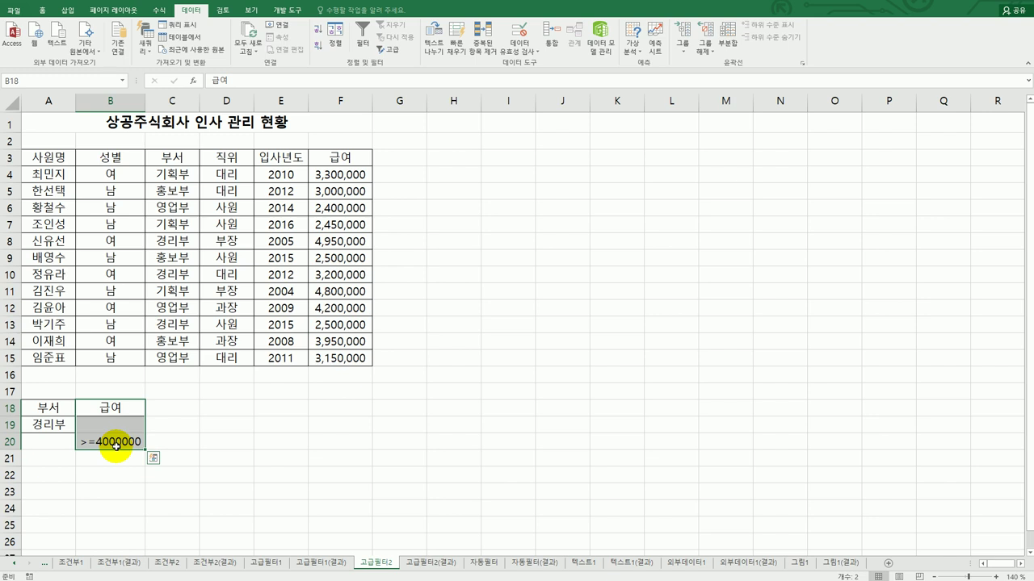
- Run an Advanced Filter on A3:F15 with criteria A18:B20, copying the results to A23
{"action": "left_click", "coordinate": [226, 240]}
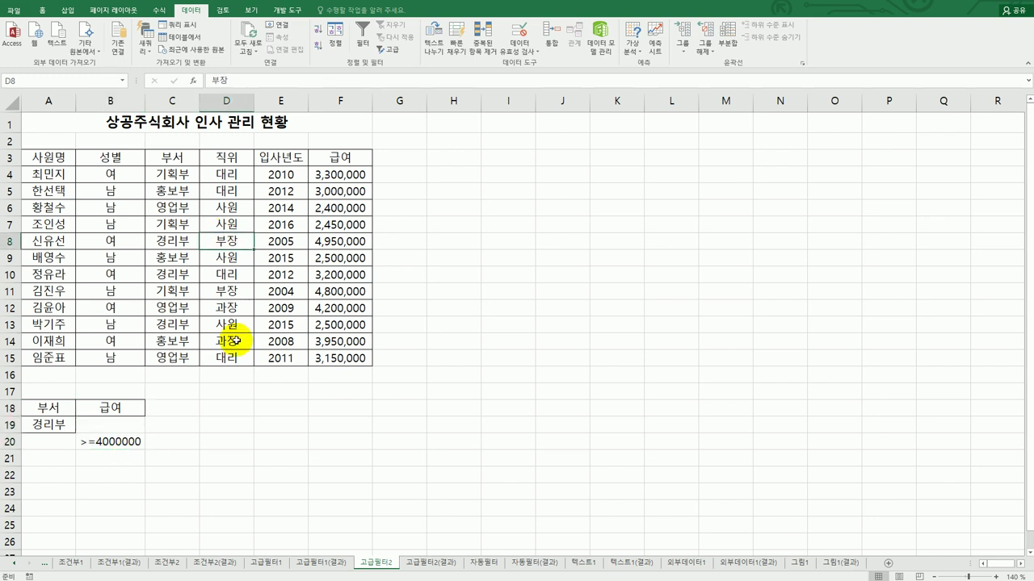
{"action": "left_click", "coordinate": [386, 48]}
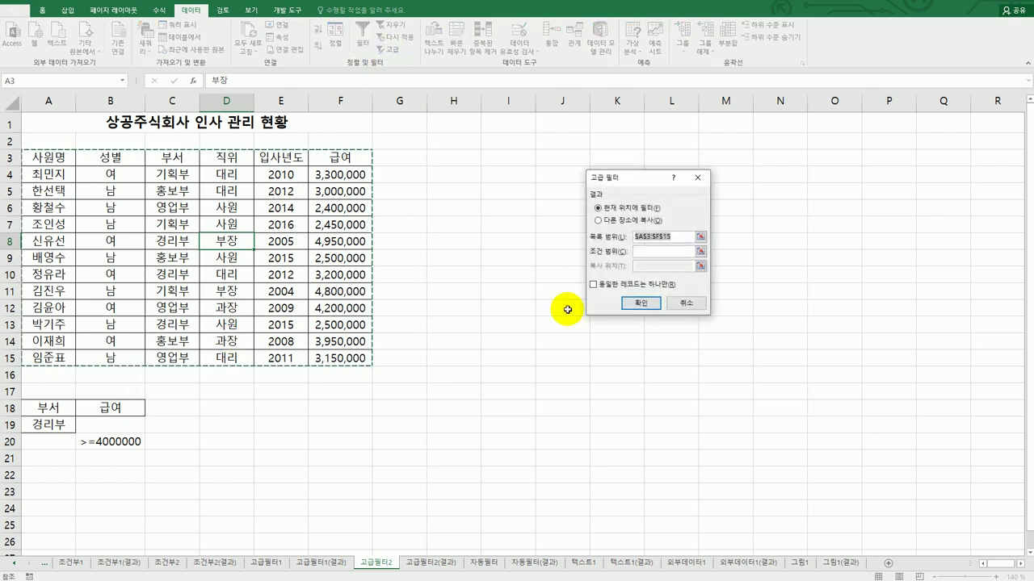
{"action": "left_click", "coordinate": [643, 251]}
{"action": "left_click_drag", "start_coordinate": [65, 409], "coordinate": [110, 442]}
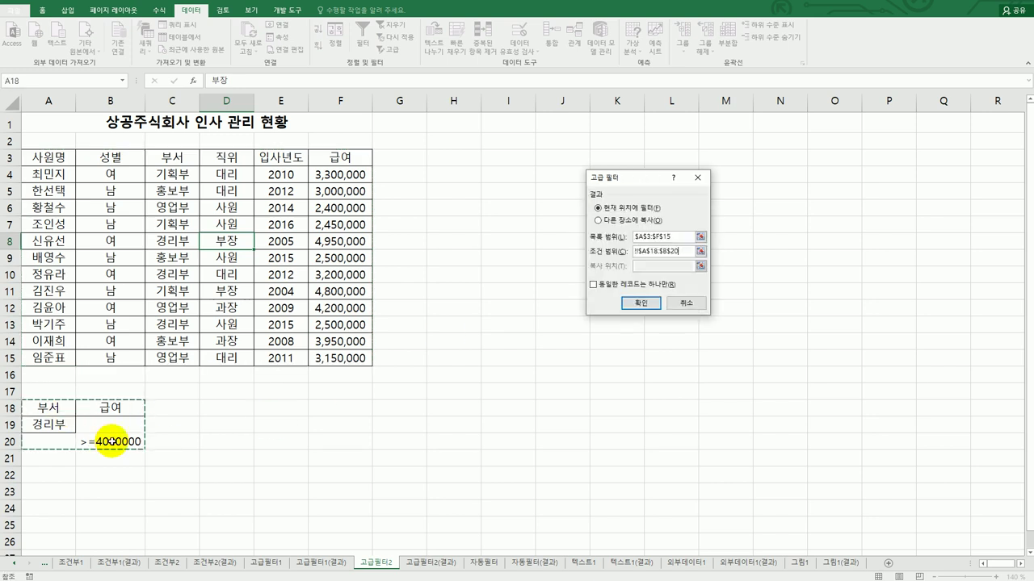
{"action": "left_click", "coordinate": [598, 221]}
{"action": "left_click", "coordinate": [644, 266]}
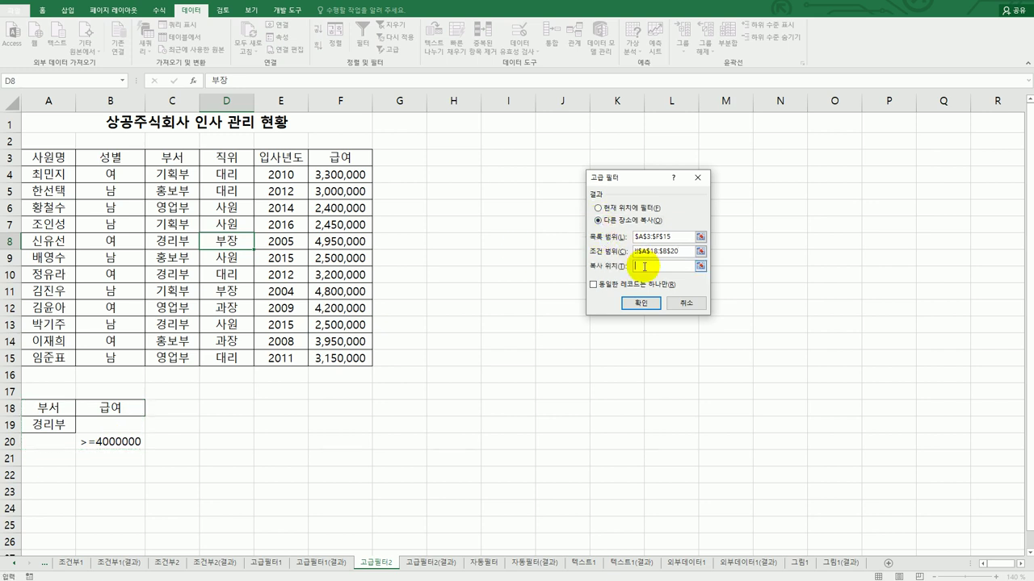
{"action": "left_click", "coordinate": [60, 495]}
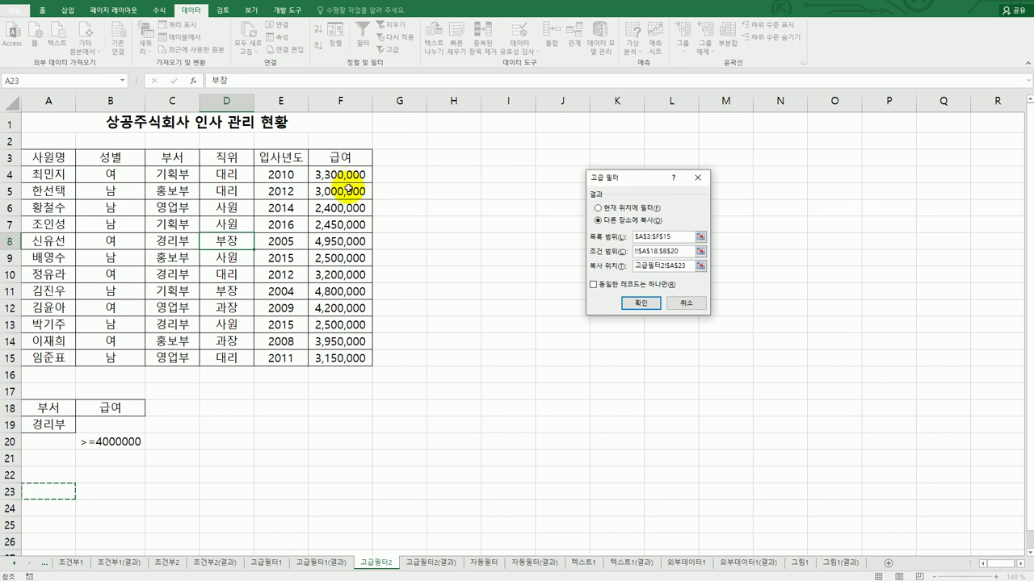
{"action": "left_click", "coordinate": [641, 304]}
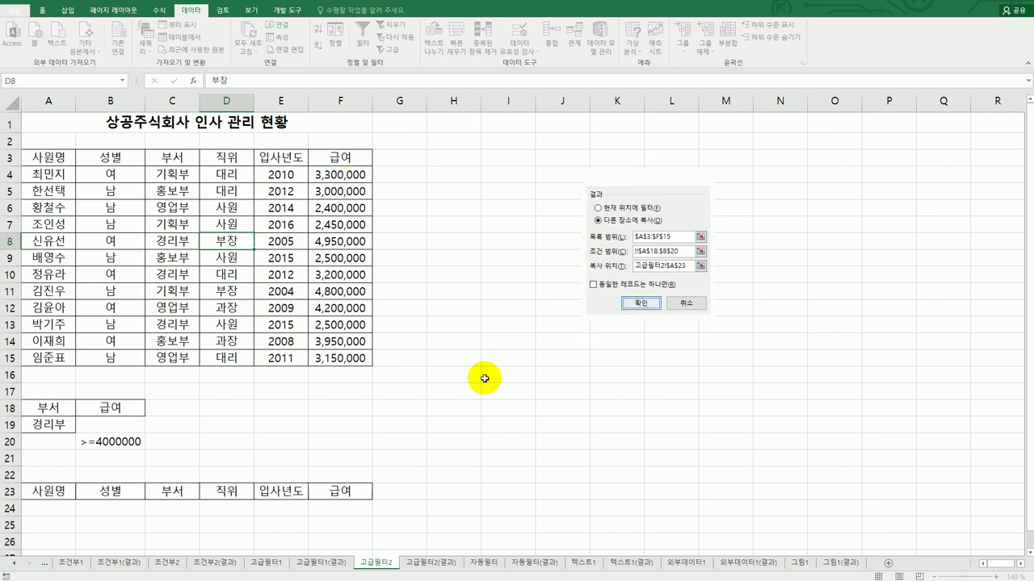
- Check the extracted rows' 부서 and 급여 values and compare them with the 고급필터2(결과) sheet
{"action": "scroll", "coordinate": [446, 419], "scroll_direction": "down", "scroll_amount": 2}
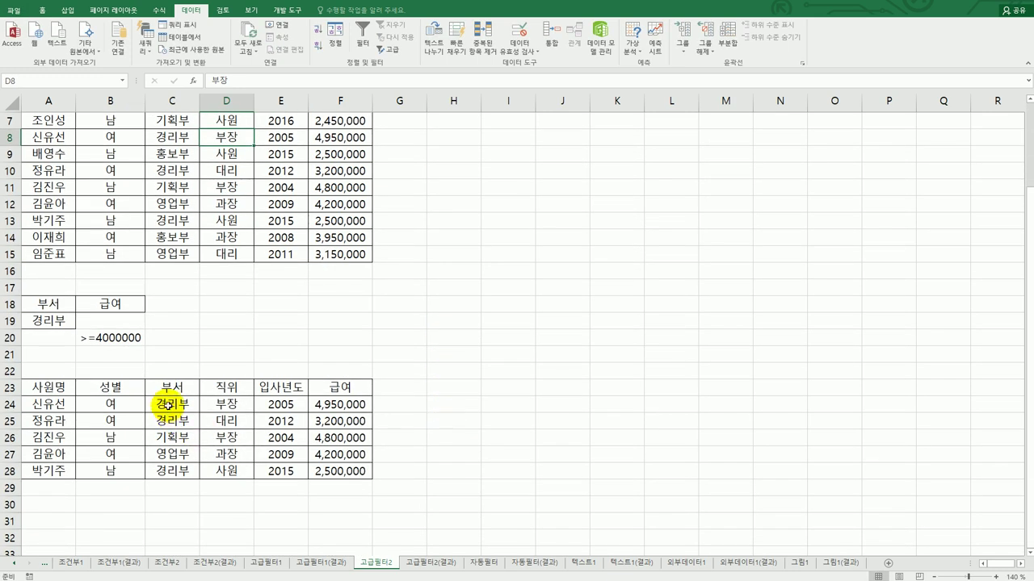
{"action": "left_click_drag", "start_coordinate": [169, 404], "coordinate": [166, 419]}
{"action": "left_click", "coordinate": [170, 472]}
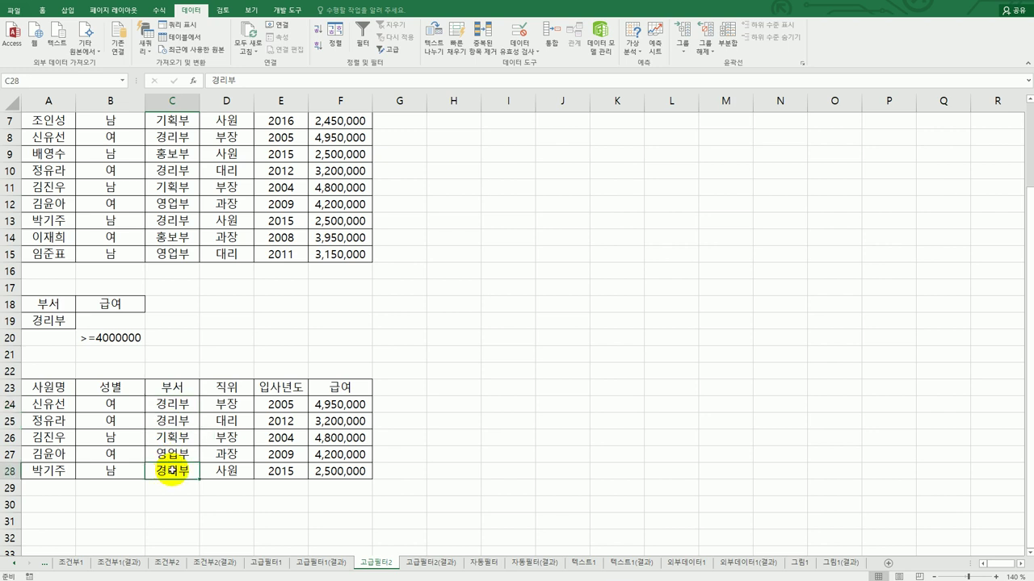
{"action": "left_click_drag", "start_coordinate": [355, 438], "coordinate": [355, 455]}
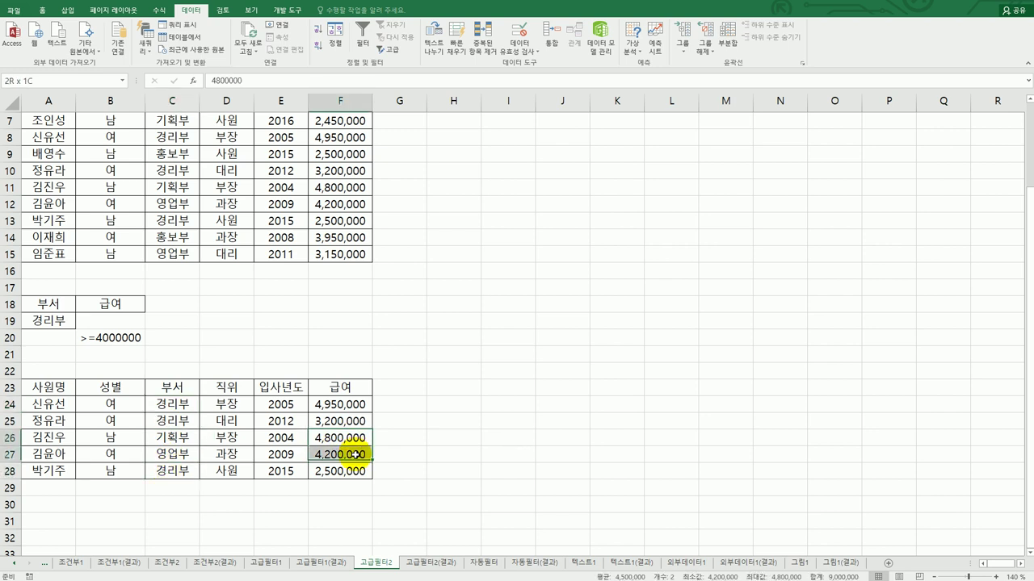
{"action": "left_click", "coordinate": [494, 468]}
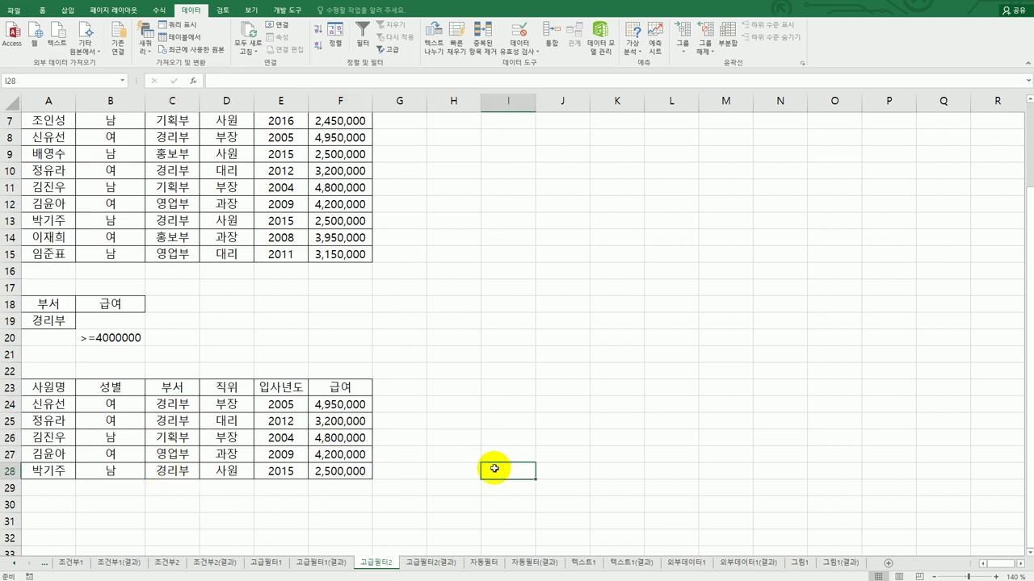
{"action": "left_click", "coordinate": [426, 569]}
{"action": "scroll", "coordinate": [426, 569], "scroll_direction": "down", "scroll_amount": 4}
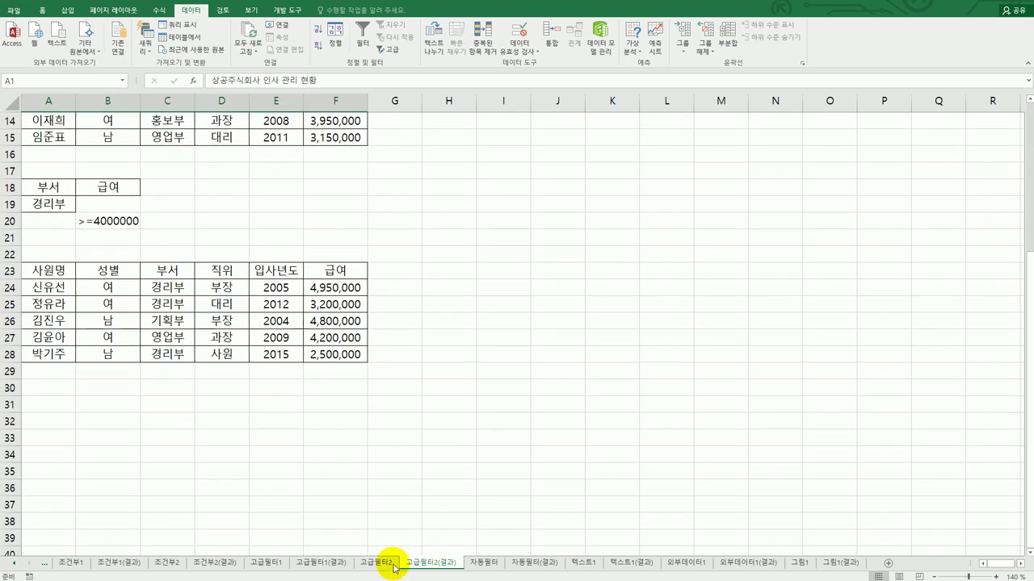
{"action": "key", "text": "ctrl+Page_Up"}
{"action": "left_click", "coordinate": [429, 569]}
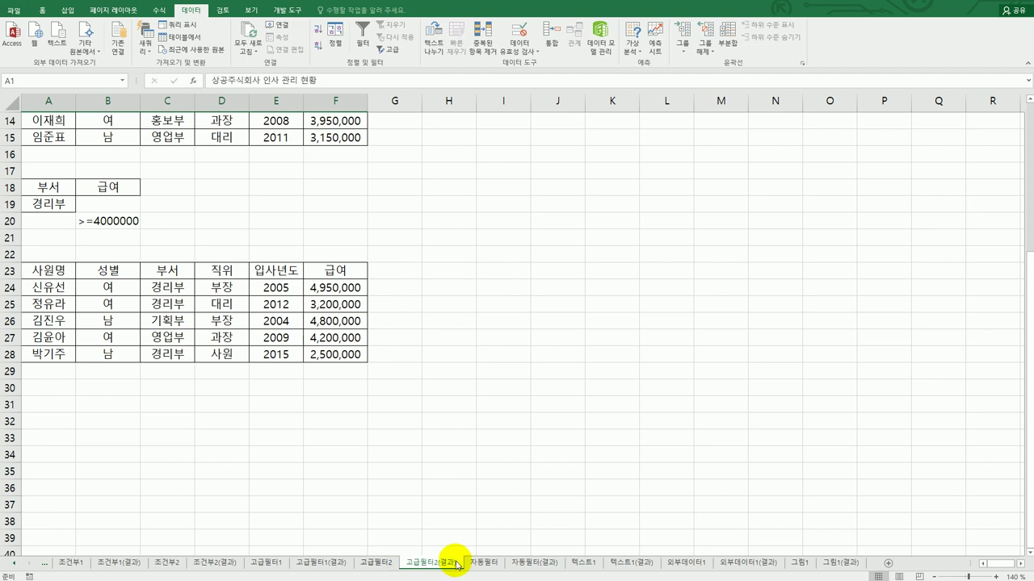
- On the 자동필터 sheet, turn on AutoFilter for the 합격 현황 table and filter 성별 to 여 only
{"action": "left_click", "coordinate": [489, 563]}
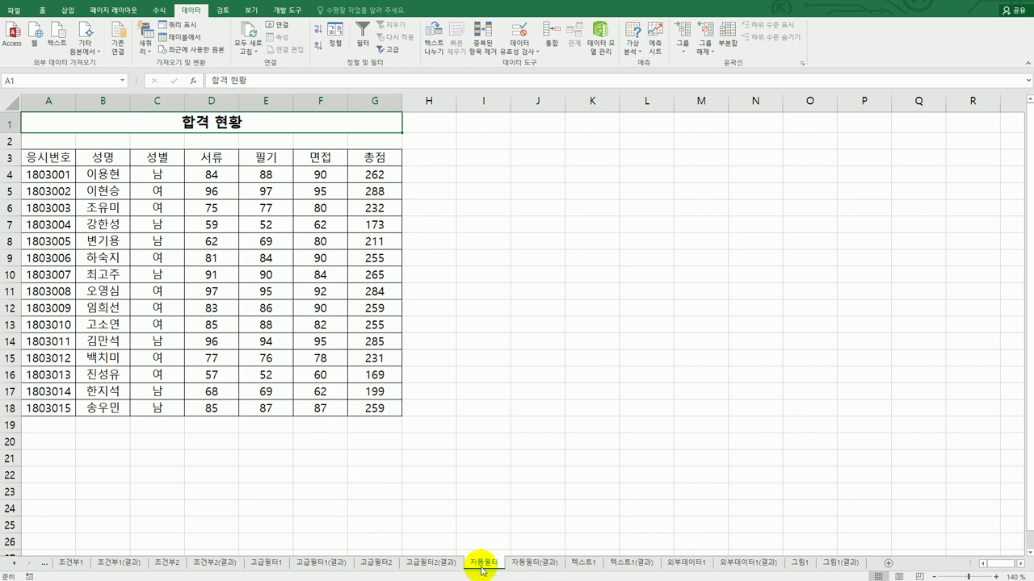
{"action": "left_click", "coordinate": [212, 241]}
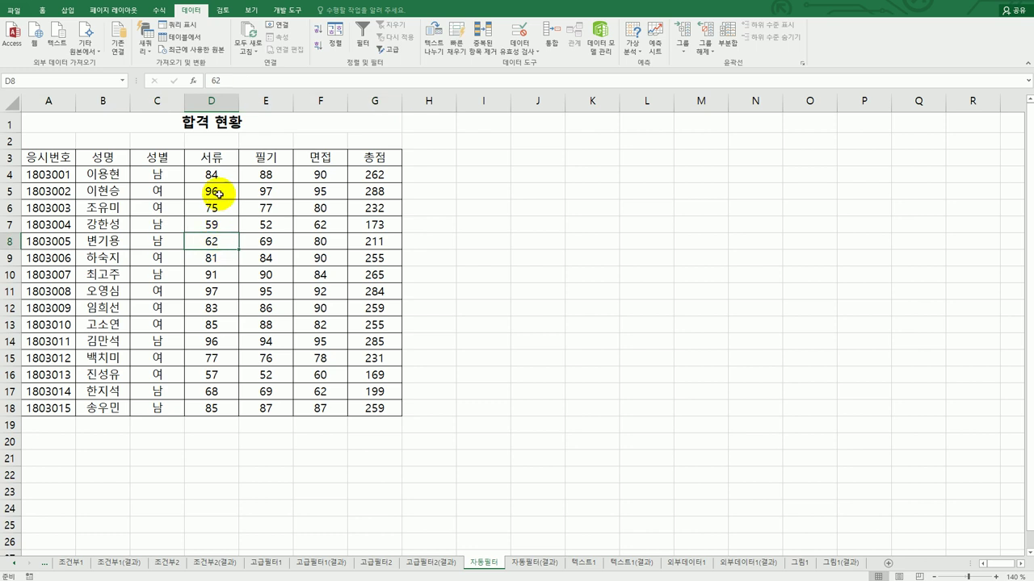
{"action": "left_click", "coordinate": [212, 161]}
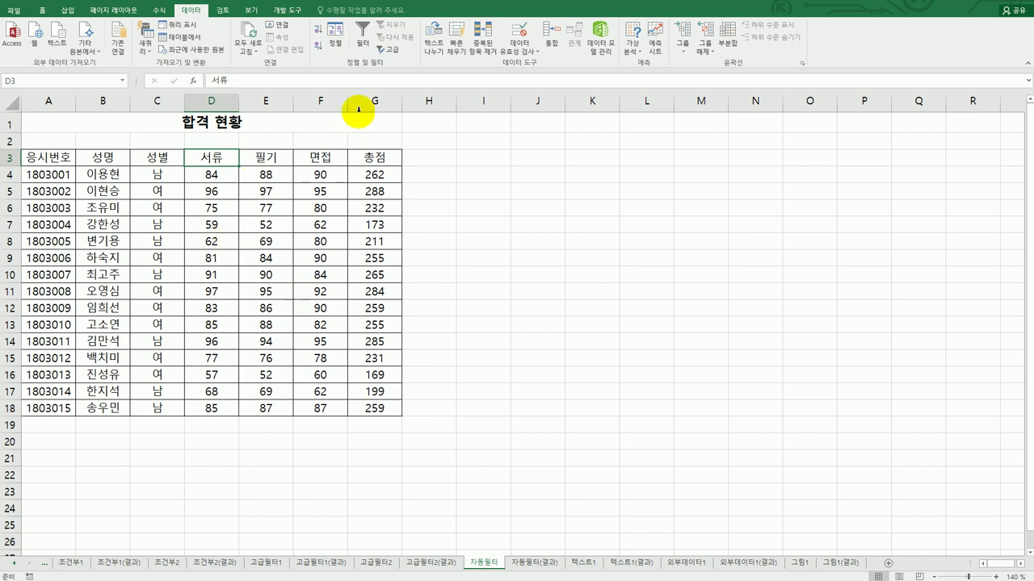
{"action": "left_click", "coordinate": [363, 43]}
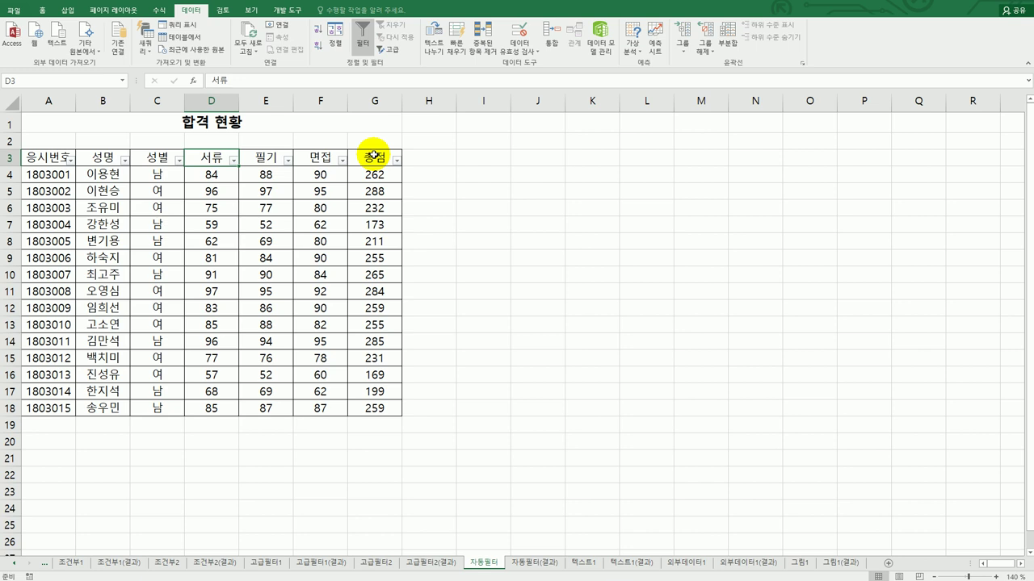
{"action": "left_click", "coordinate": [180, 160]}
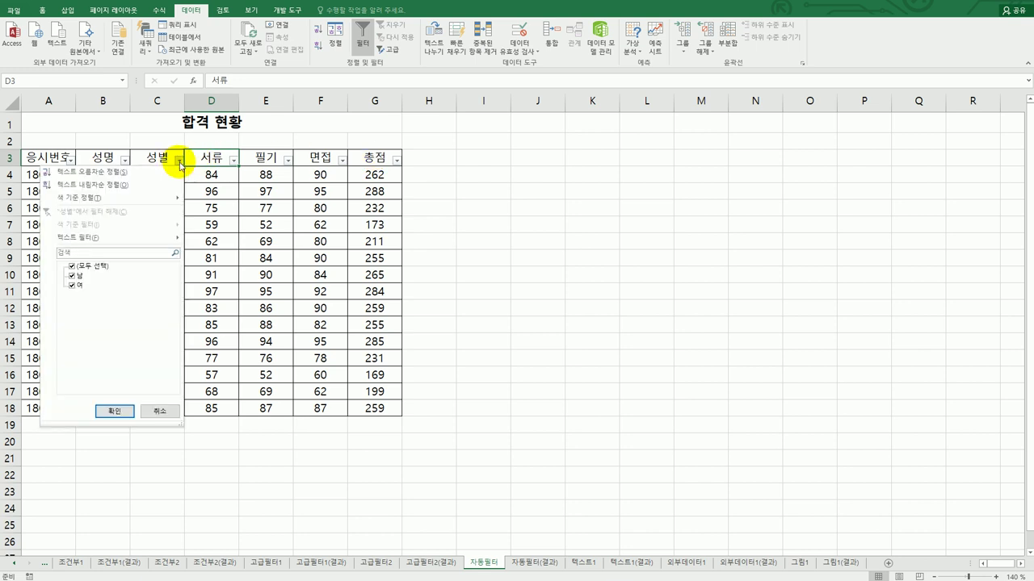
{"action": "left_click", "coordinate": [77, 270]}
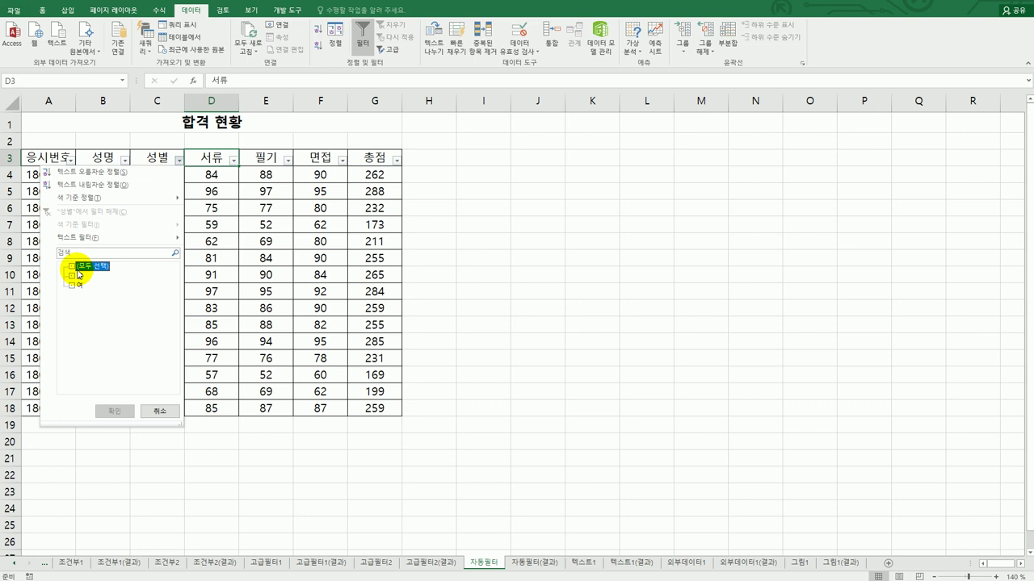
{"action": "left_click", "coordinate": [74, 285]}
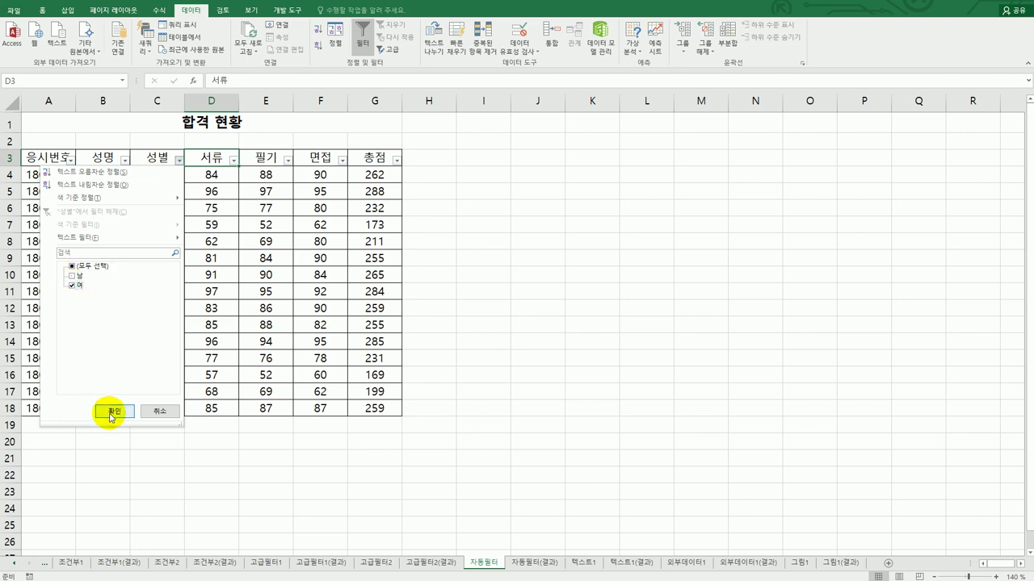
{"action": "left_click", "coordinate": [112, 414]}
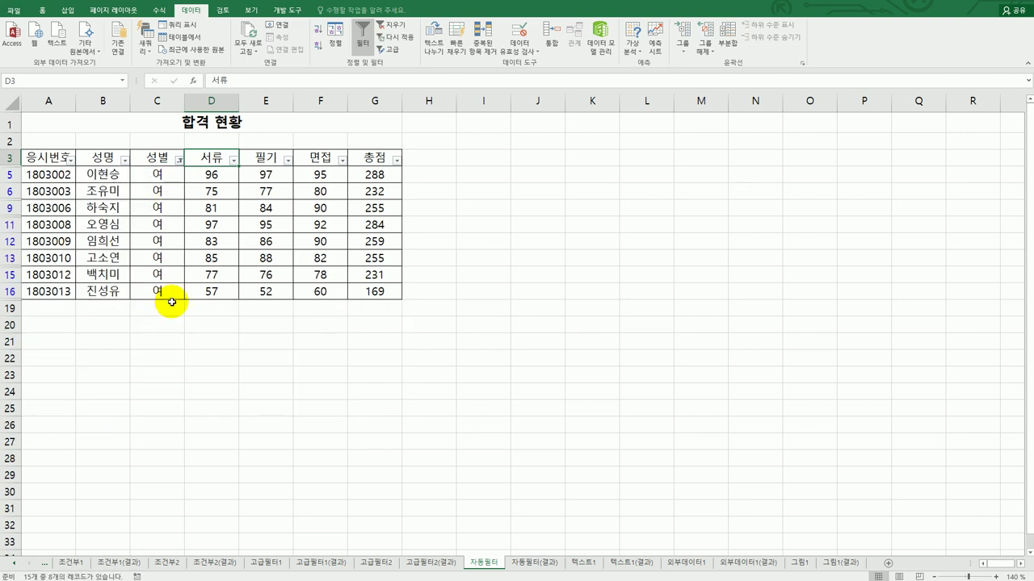
- Filter the 총점 column with a number filter for values greater than or equal to 250
{"action": "left_click", "coordinate": [396, 160]}
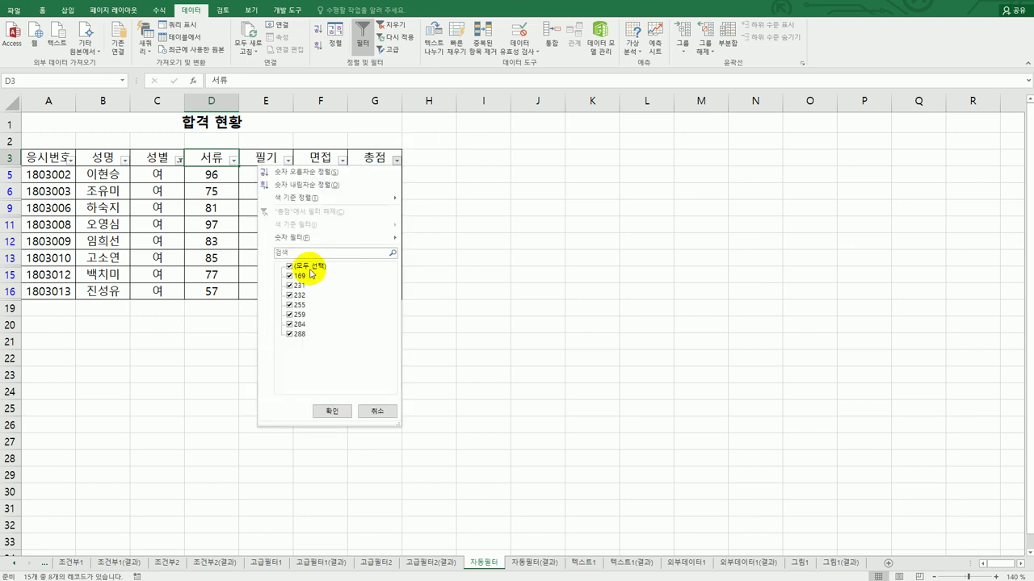
{"action": "mouse_move", "coordinate": [310, 240]}
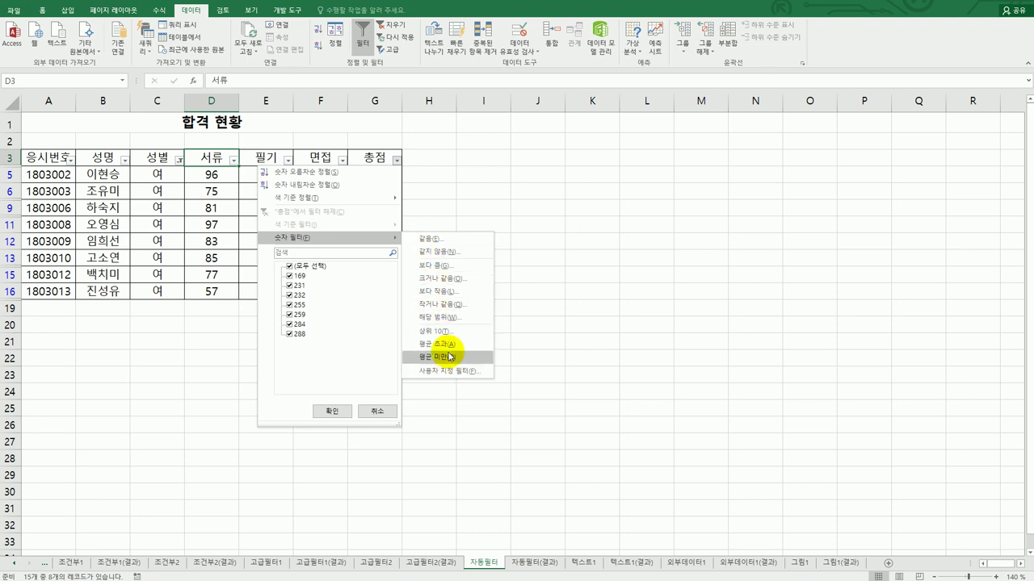
{"action": "left_click", "coordinate": [457, 281]}
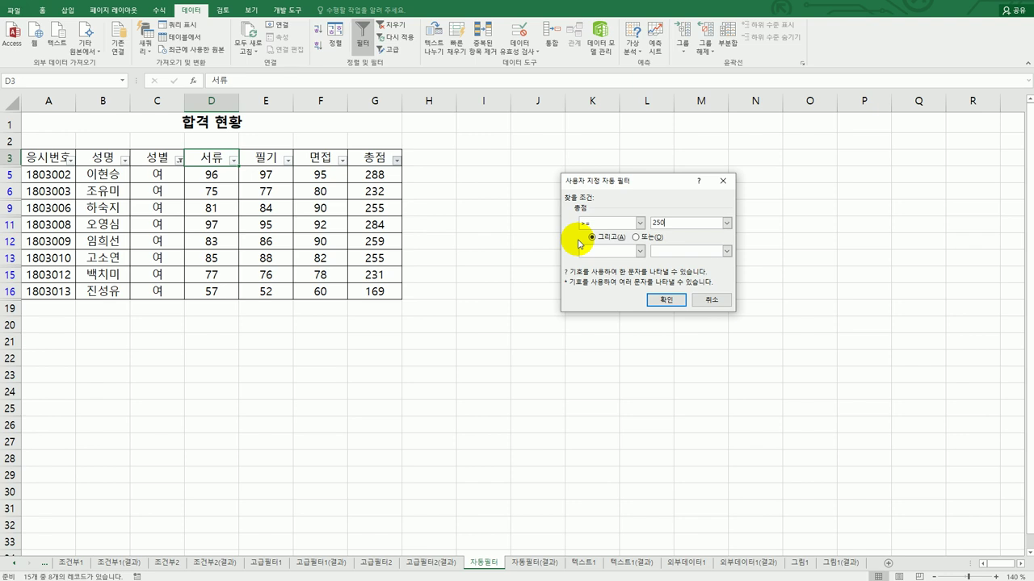
{"action": "left_click", "coordinate": [664, 300]}
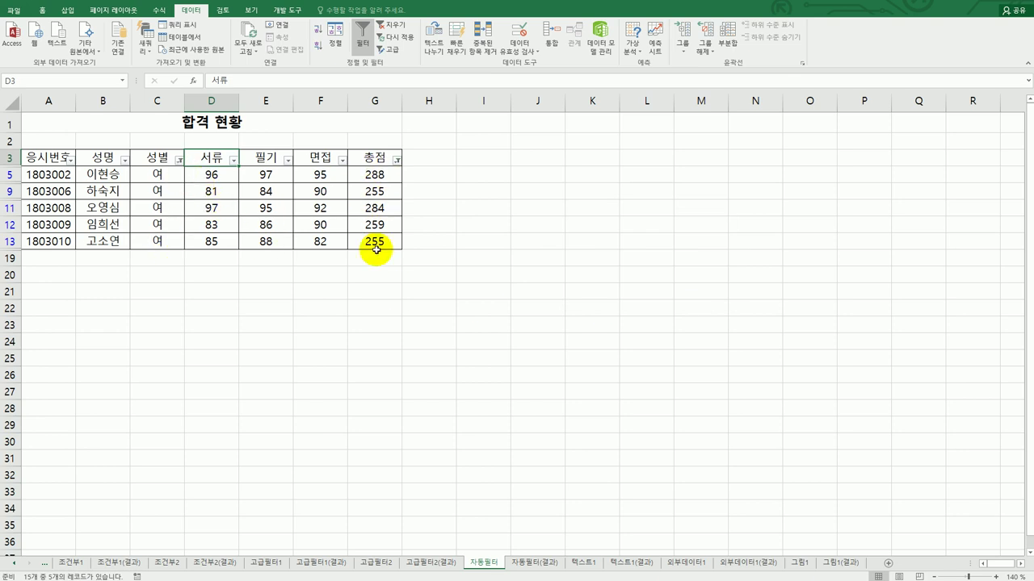
- Compare the filtered 합격 현황 table with the 자동필터(결과) sheet and return to the 자동필터 sheet
{"action": "left_click", "coordinate": [281, 247]}
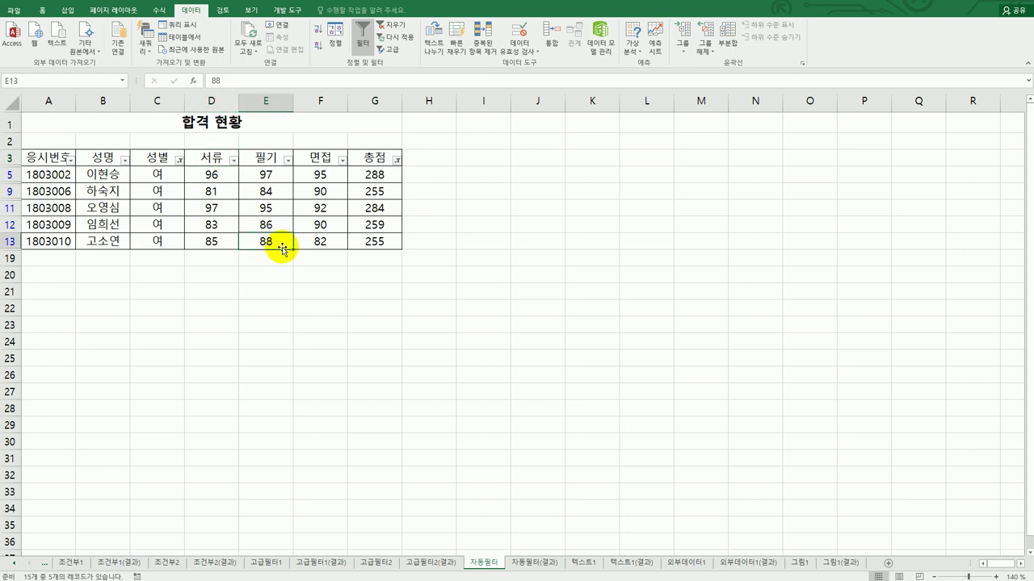
{"action": "left_click", "coordinate": [533, 562]}
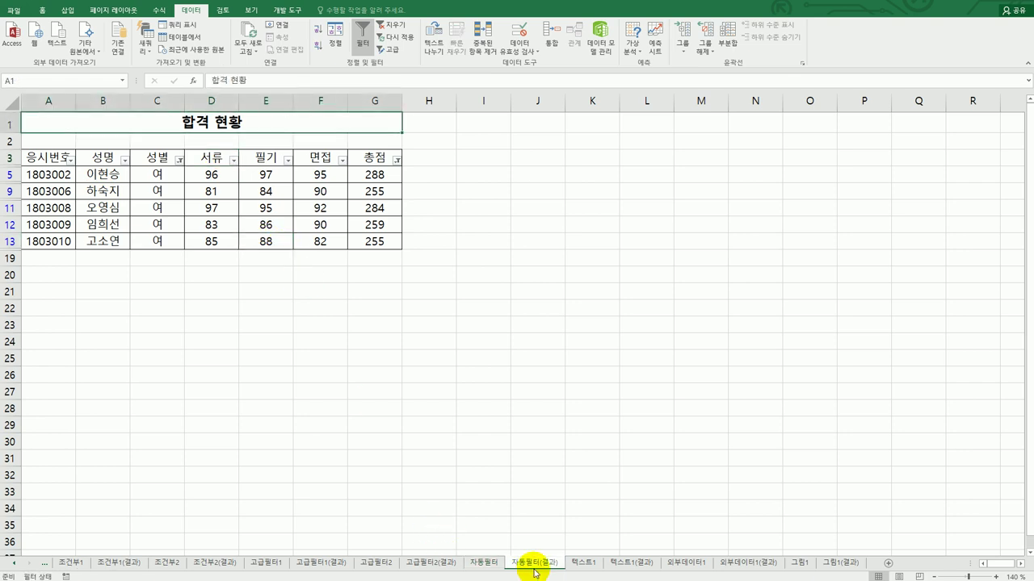
{"action": "left_click", "coordinate": [484, 564]}
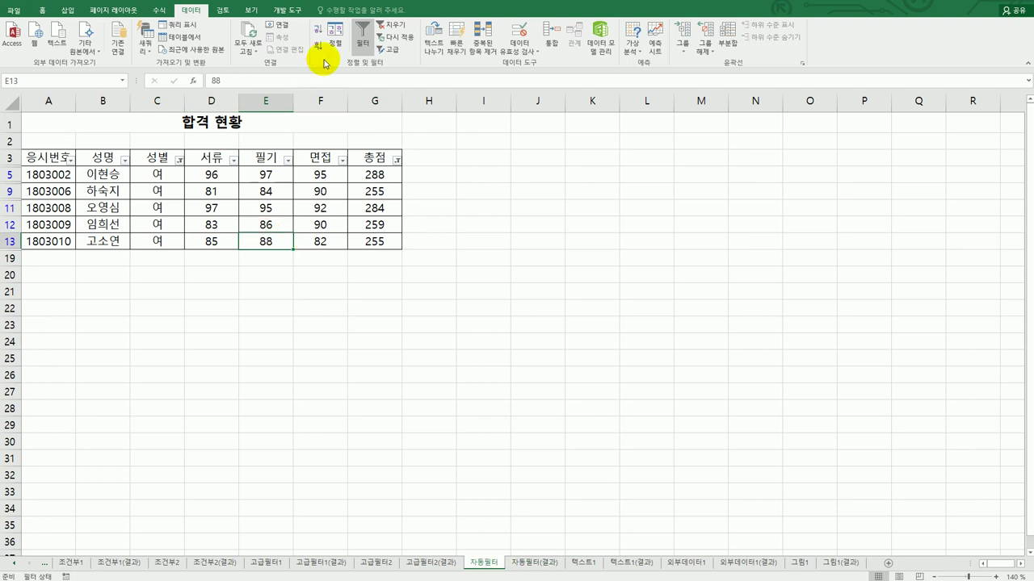
- Clear all filter conditions from the 합격 현황 table on the 자동필터 sheet and turn AutoFilter off
{"action": "left_click", "coordinate": [385, 26]}
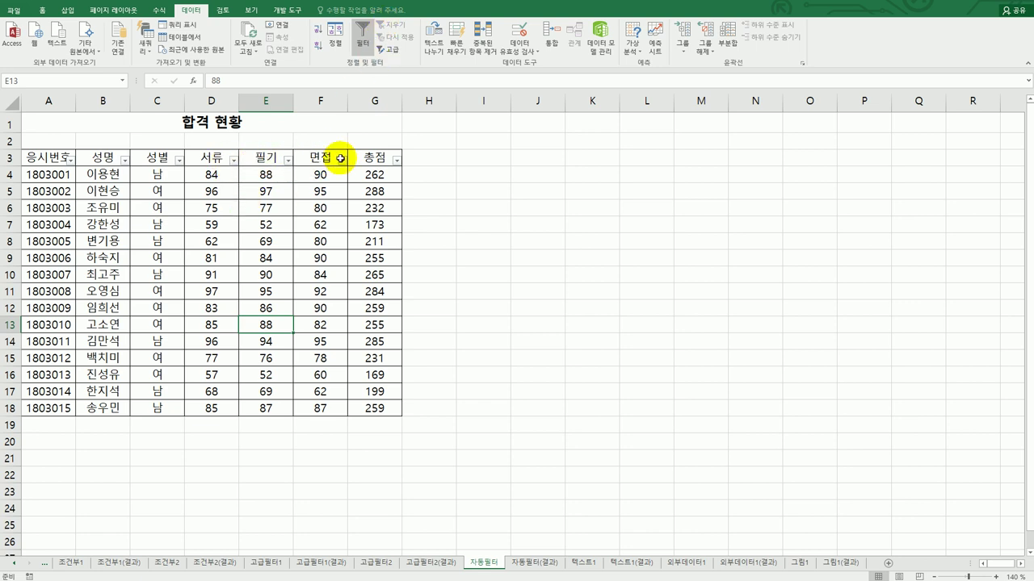
{"action": "left_click", "coordinate": [363, 45]}
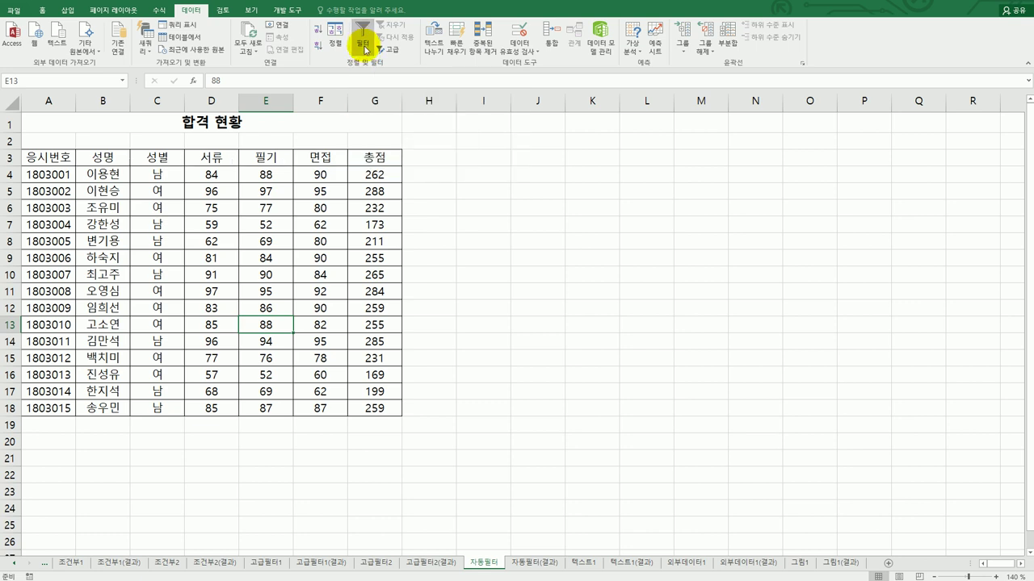
{"action": "left_click", "coordinate": [523, 263]}
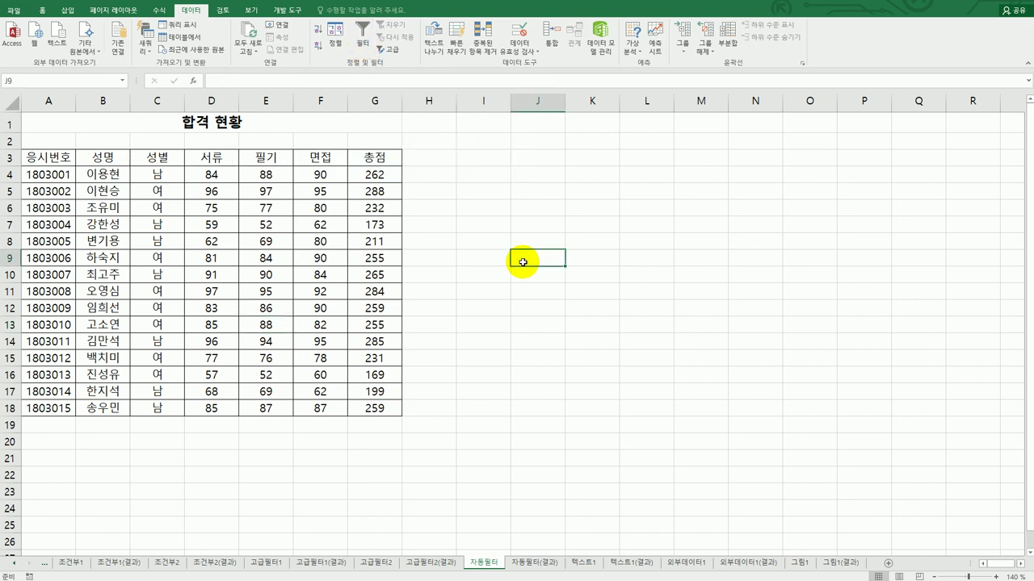